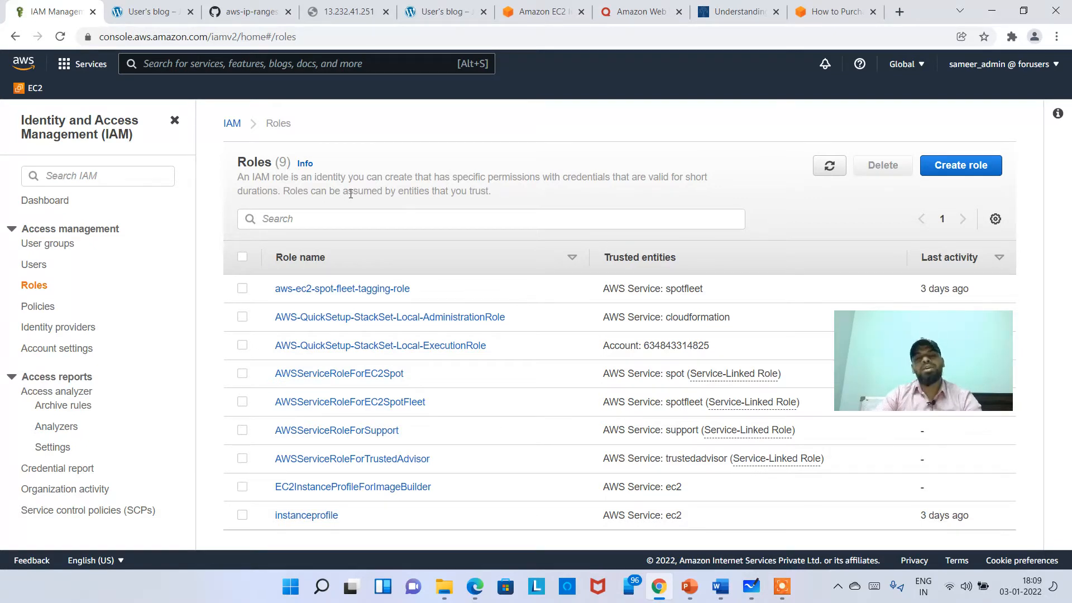
Step: Search the AWS services for ec2, open the EC2 instances page, and dismiss the welcome message
left_click(376, 196)
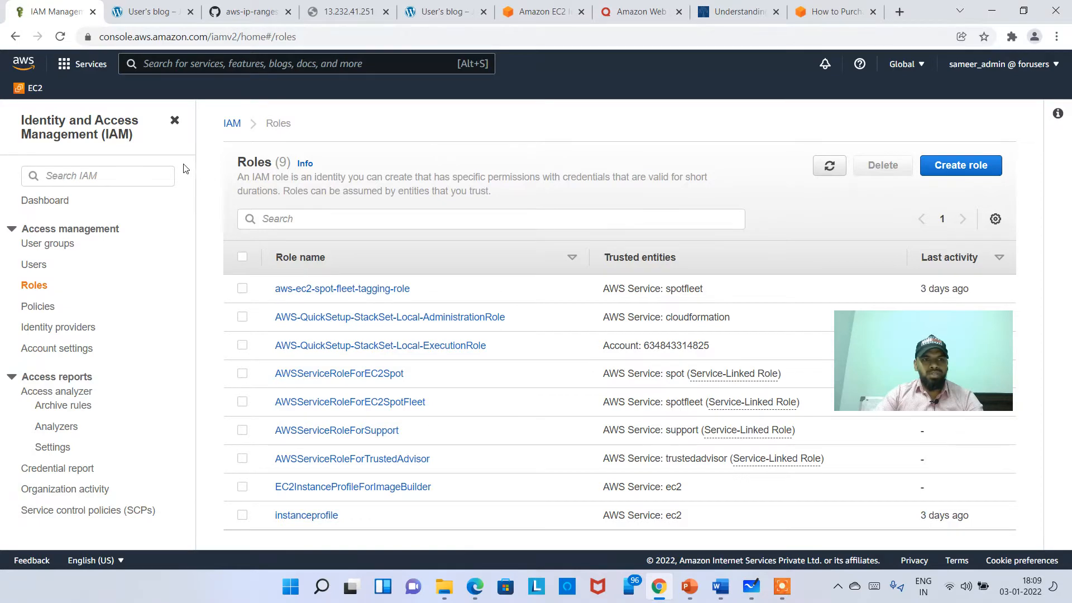
left_click(174, 120)
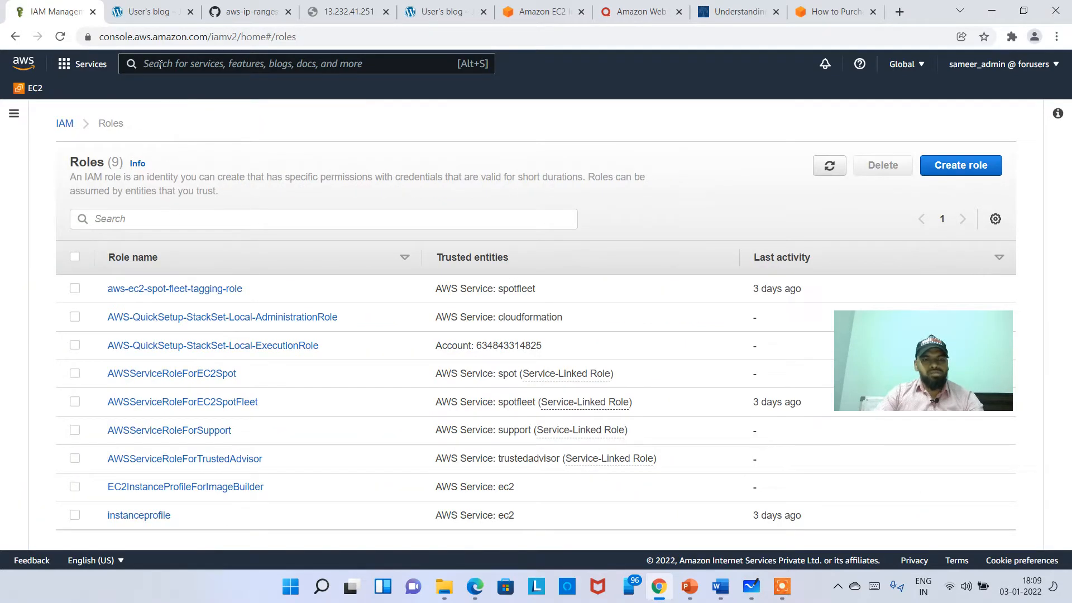
key("alt+s")
type("ec2")
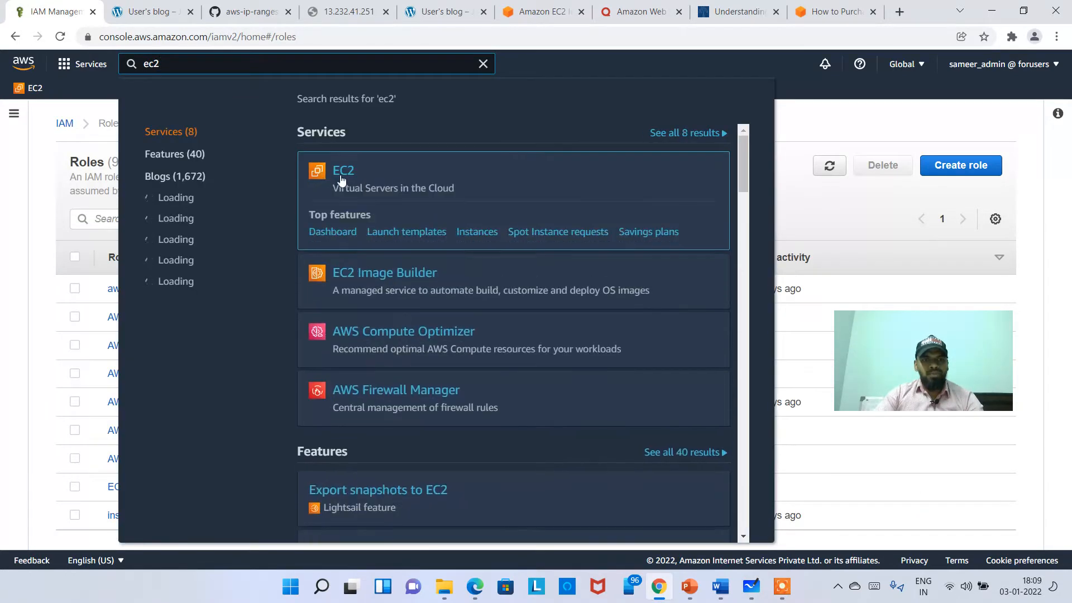
key("Return")
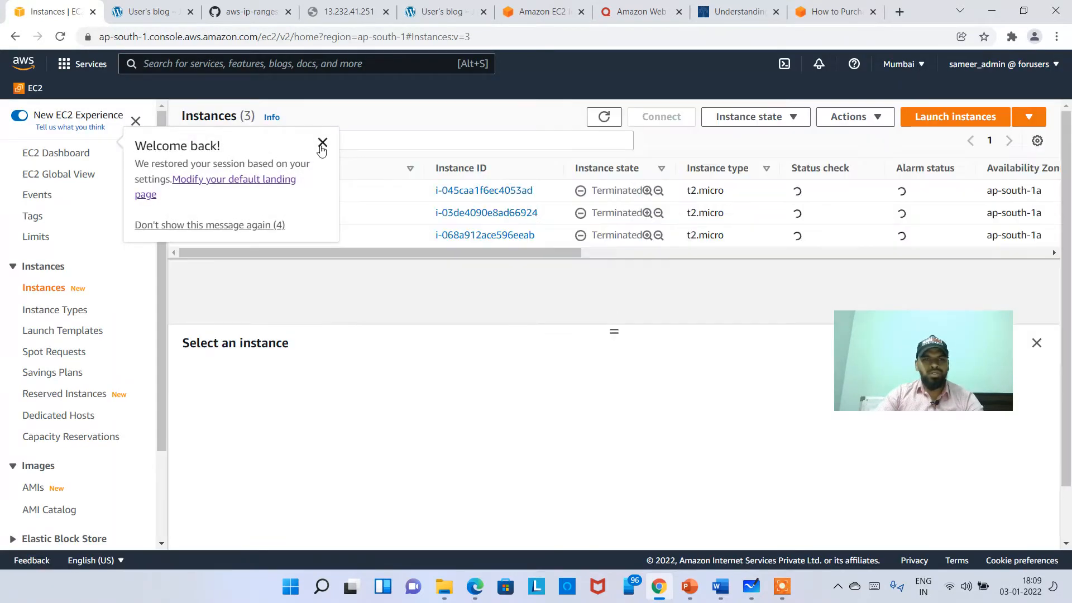
left_click(323, 143)
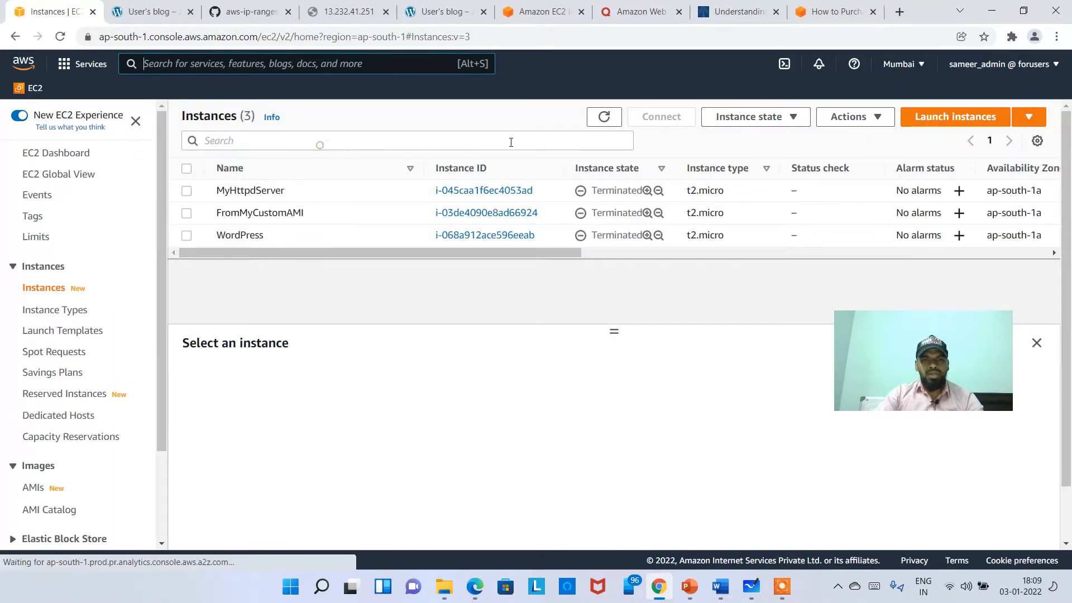
Step: Start launching an instance with the free-tier Amazon Linux 2 AMI (HVM) - Kernel 5.10 and the t2.micro type, continuing to the instance details
left_click(984, 124)
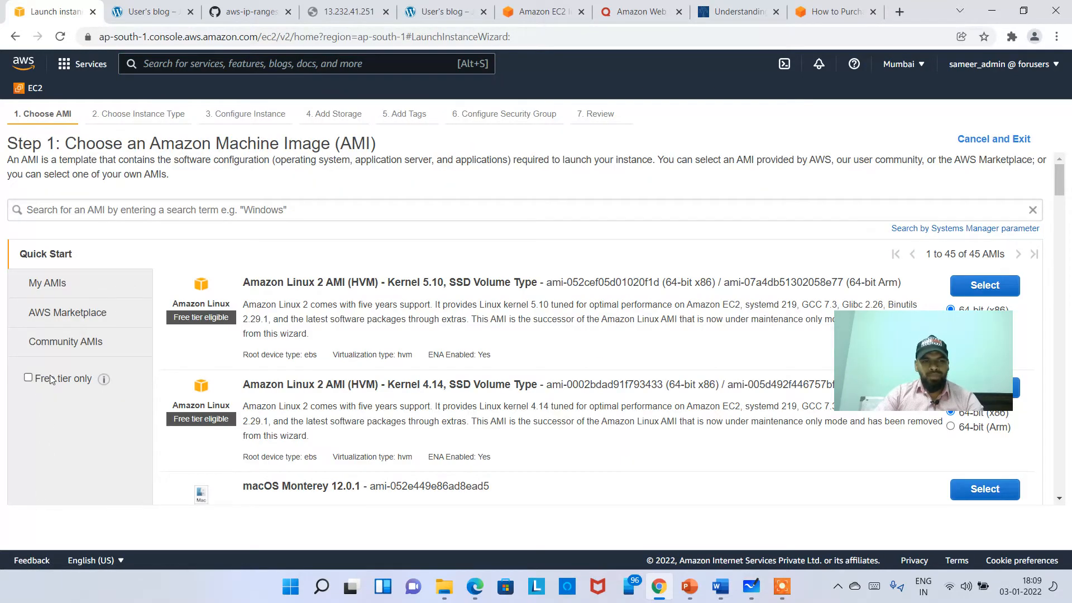
left_click(28, 377)
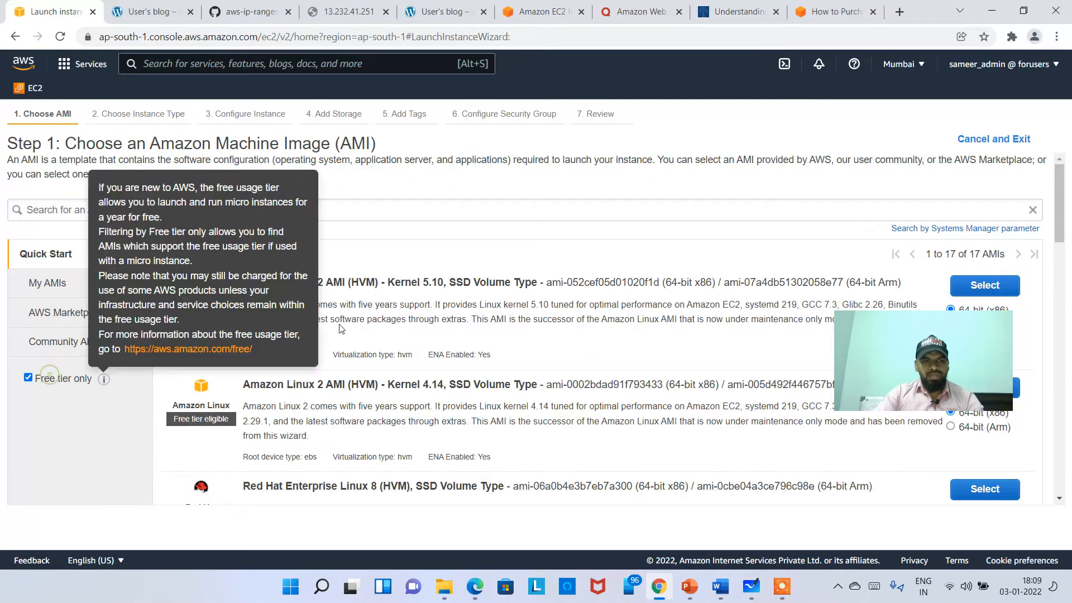
left_click(1016, 284)
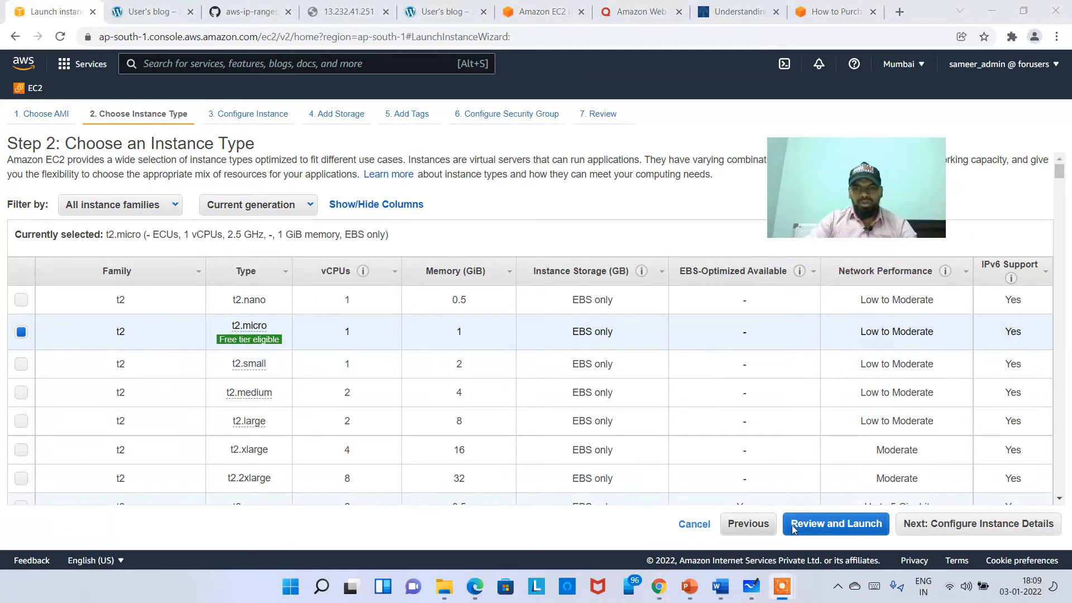
left_click(982, 523)
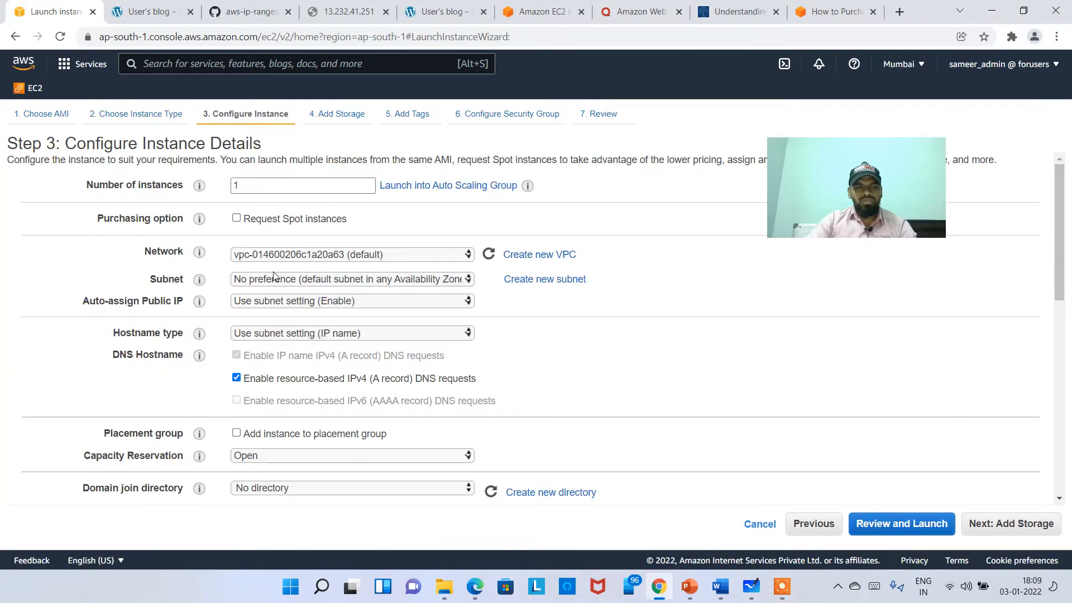
Step: Check the IAM roles offered in the instance details and leave the IAM role set to None
key("ctrl+plus")
key("ctrl+plus")
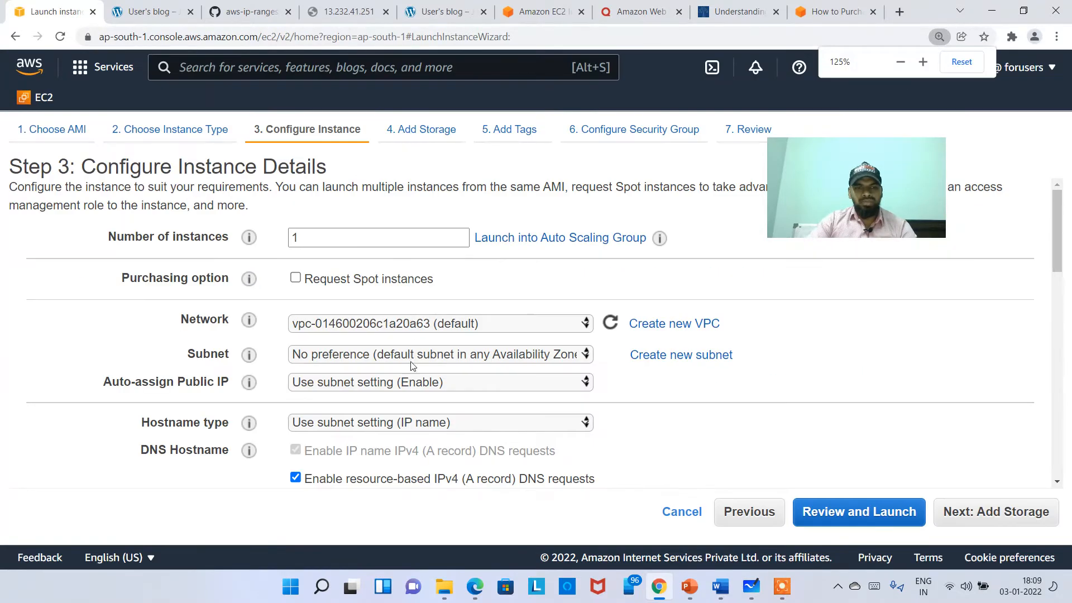
scroll(412, 366, "down", 5)
left_click_drag(170, 374, 230, 375)
left_click(351, 378)
left_click(357, 382)
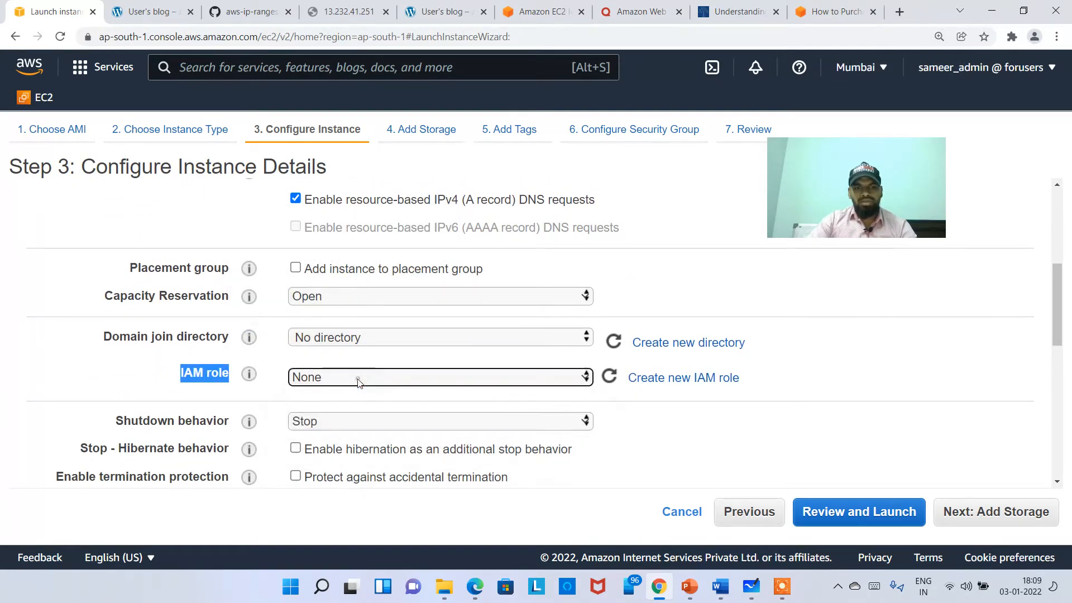
left_click(312, 378)
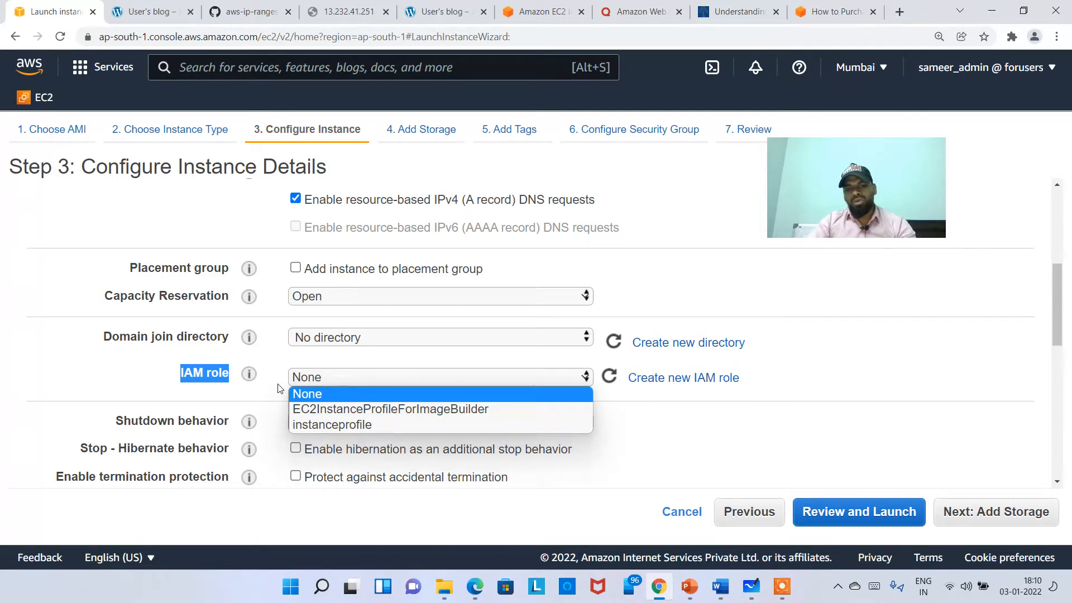
left_click(860, 395)
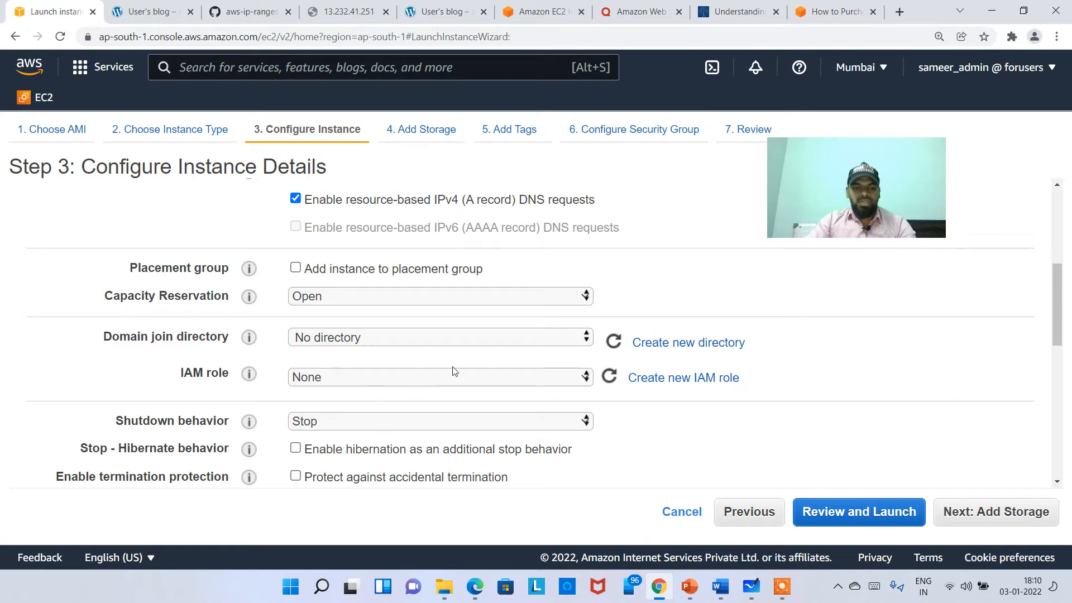
key("ctrl+minus")
key("ctrl+minus")
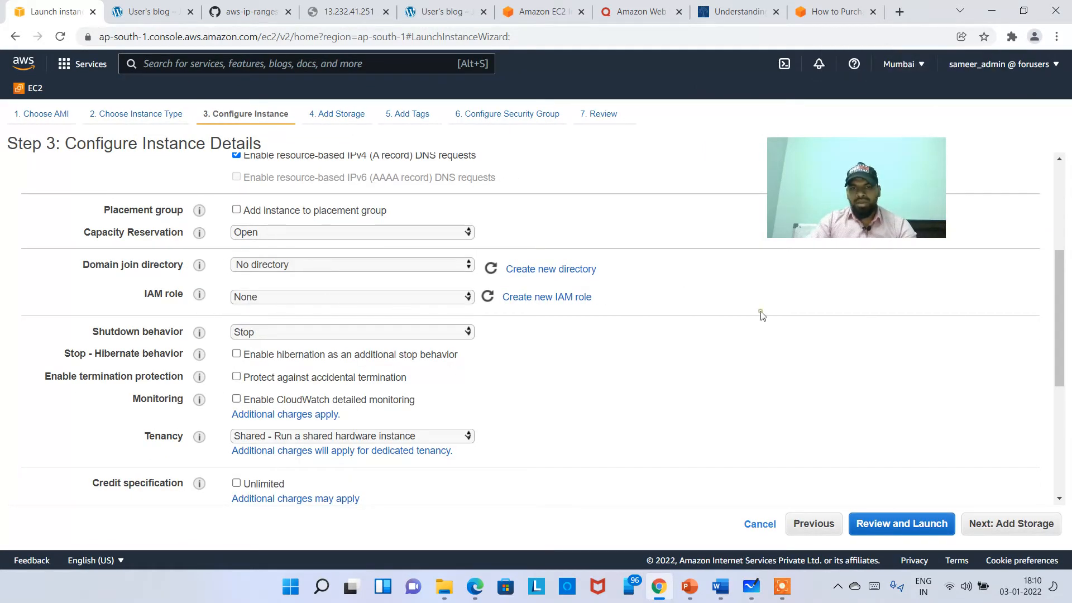
Step: Accept the remaining default instance details and the default root volume storage, and continue to the tags
scroll(764, 321, "up", 4)
scroll(765, 327, "down", 7)
left_click(979, 523)
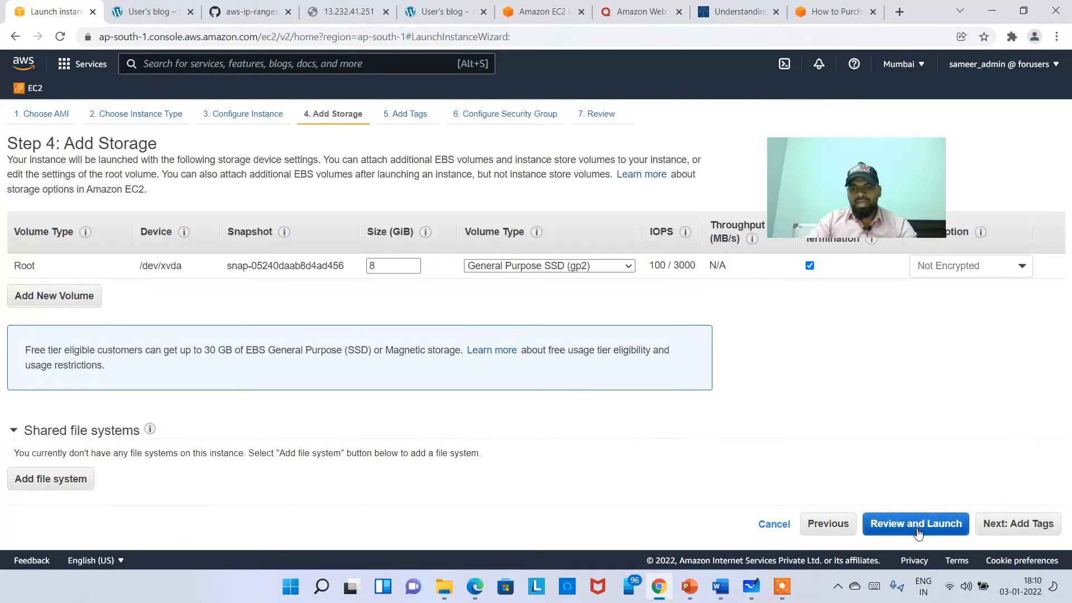
left_click(1014, 523)
Step: Add an instance tag with the key Name and the value withoutroleec2
left_click(31, 358)
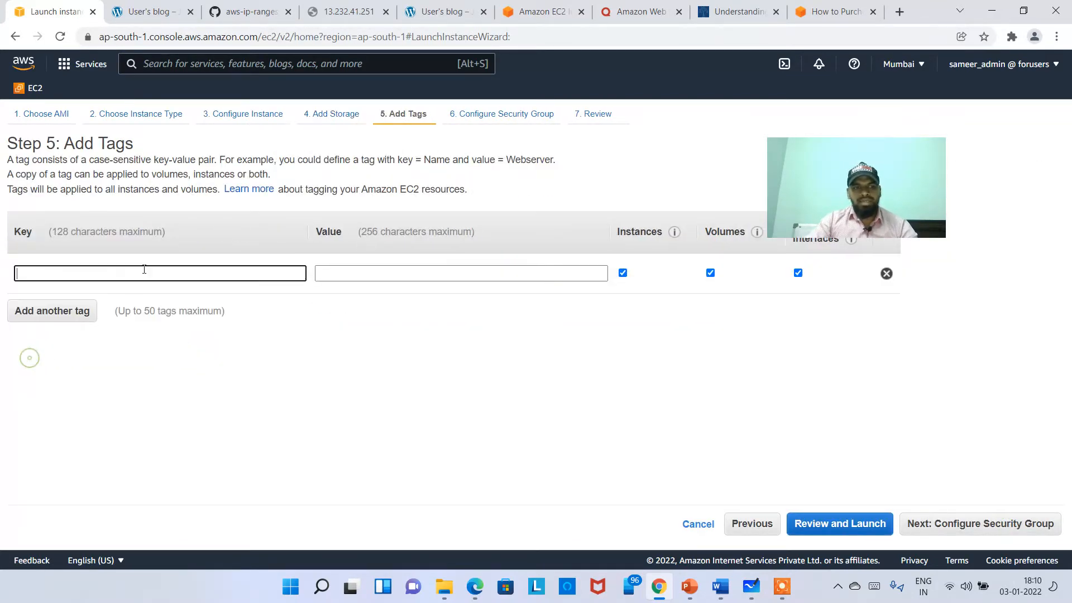
type("Name")
key("Tab")
type("without")
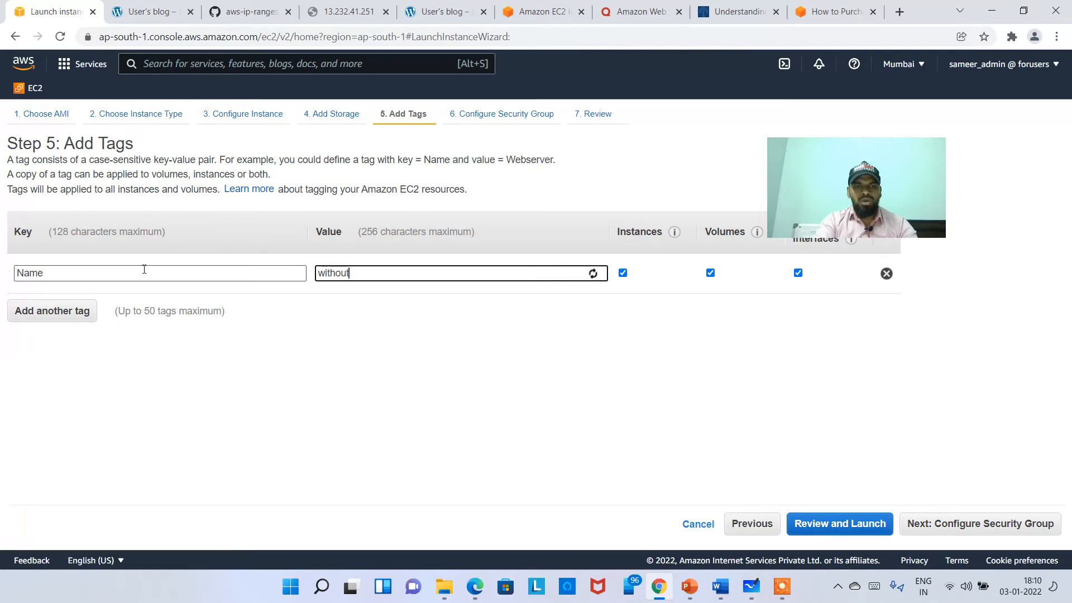
type("roleec2")
left_click(597, 408)
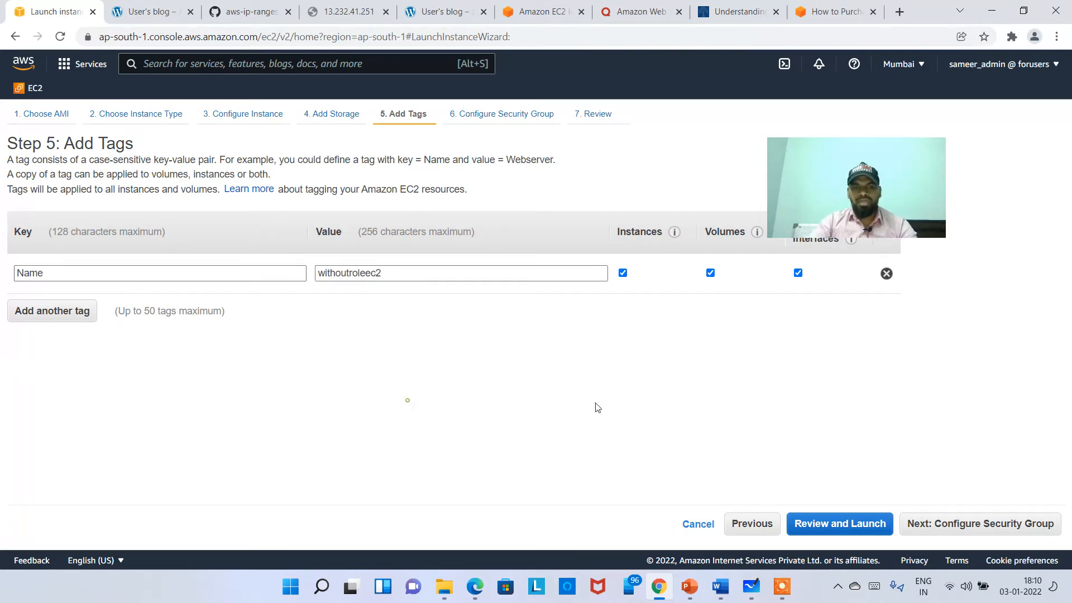
Step: Assign the existing security group Training Linux SG to the instance and continue to the launch review
left_click(981, 523)
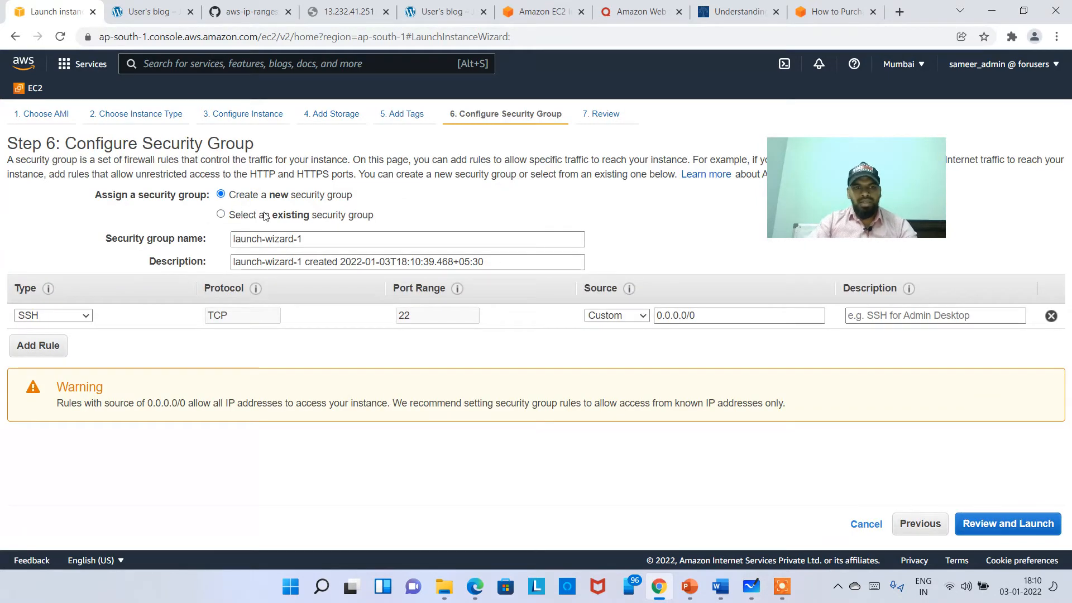
left_click(266, 217)
left_click(349, 271)
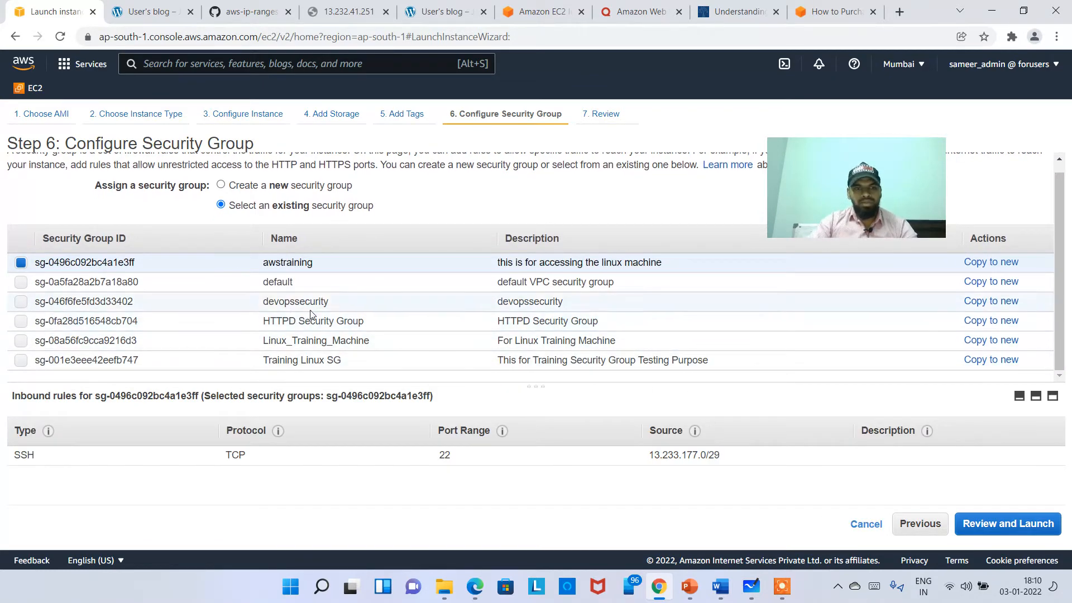
left_click(354, 361)
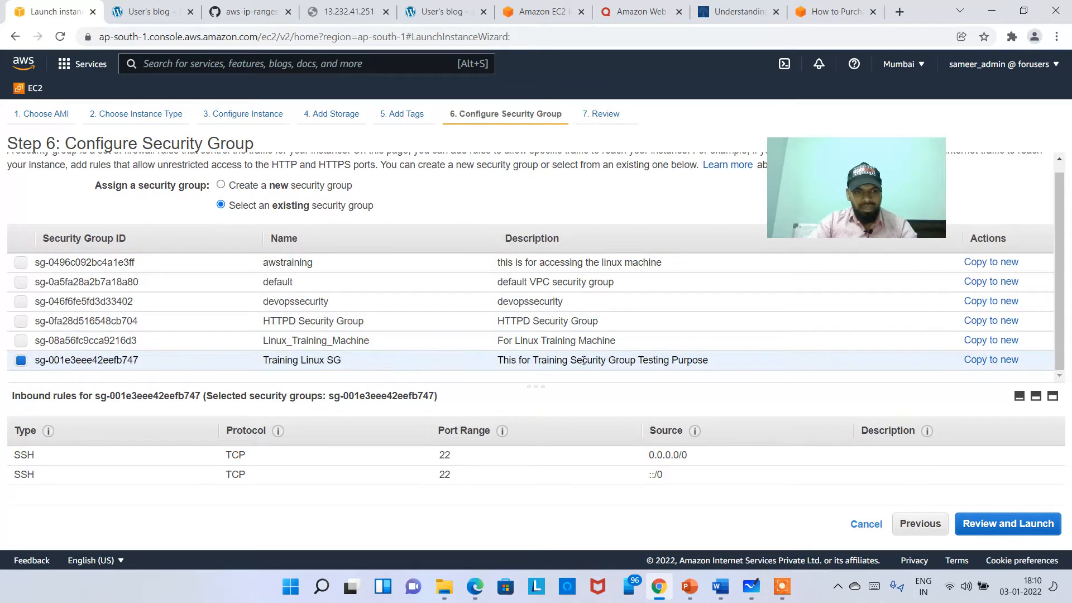
left_click(978, 523)
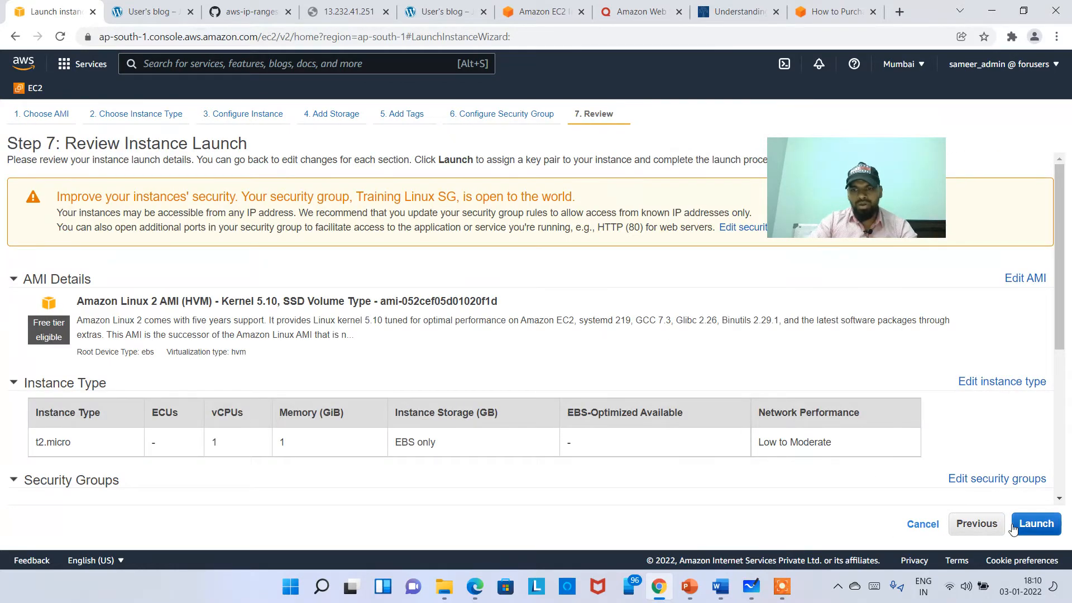
Step: Launch the instance with the existing key pair Besant_aws_linux_KeyPair, acknowledging access to its private key file
left_click(1015, 527)
left_click(399, 397)
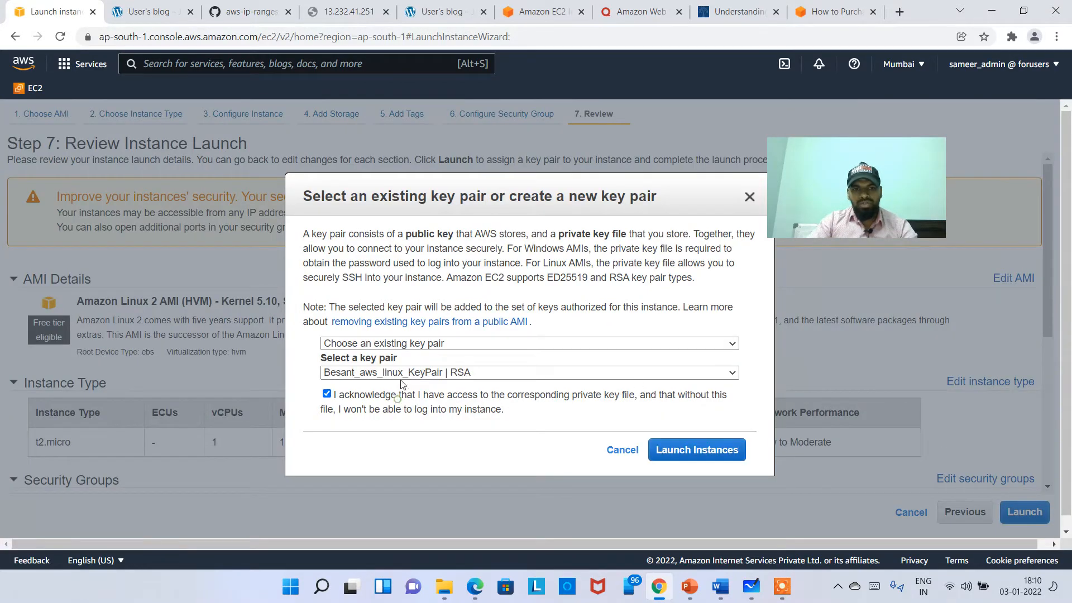
left_click(427, 344)
left_click(428, 341)
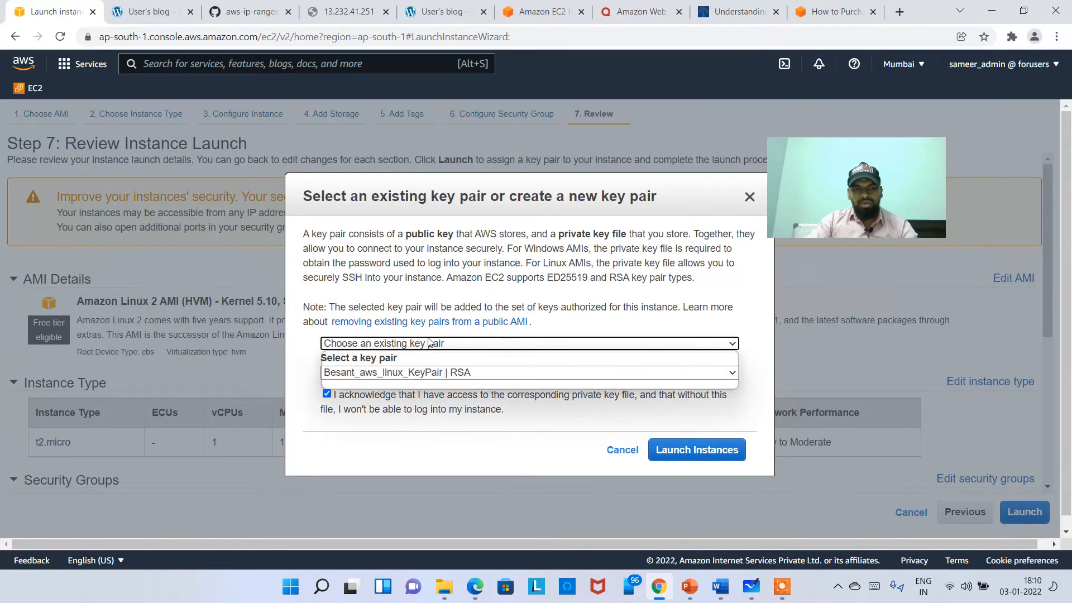
left_click(705, 456)
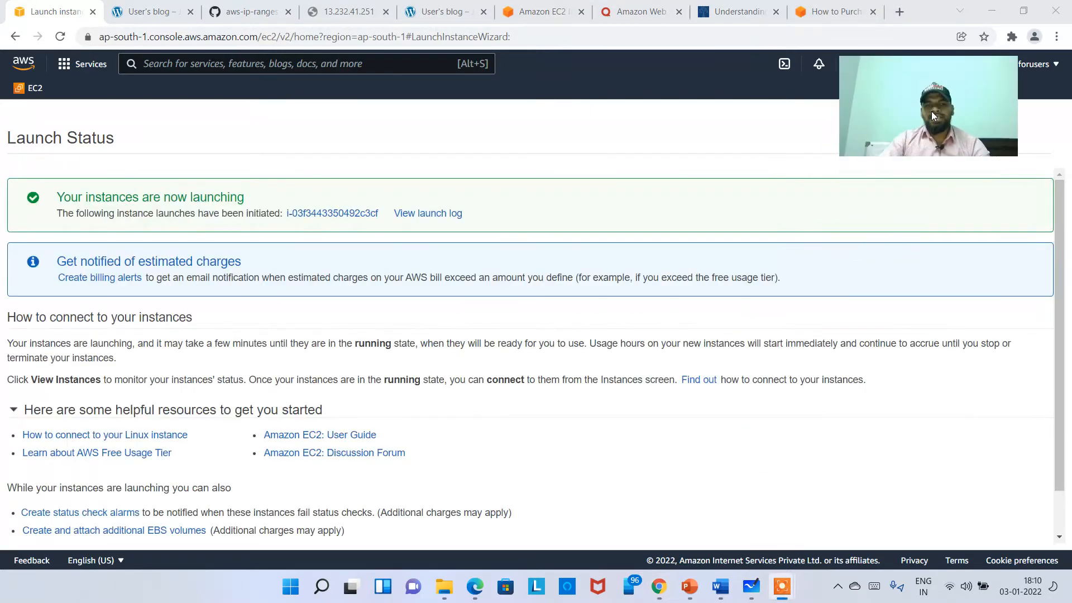
Step: Find the launched instance in the instances list, select withoutroleec2, and open its Connect to instance page
left_click(341, 214)
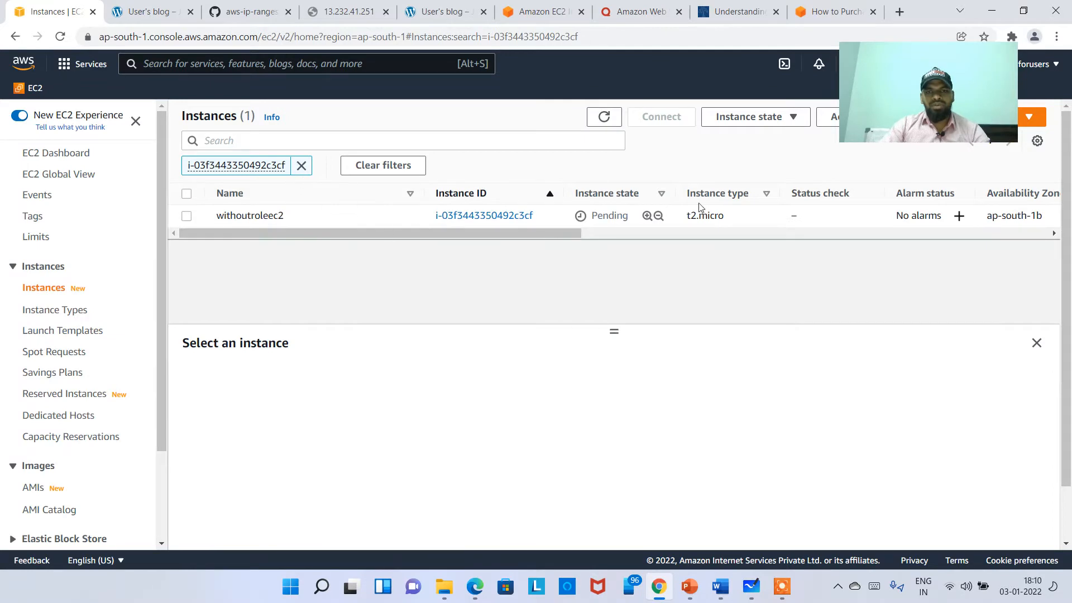
mouse_move(781, 586)
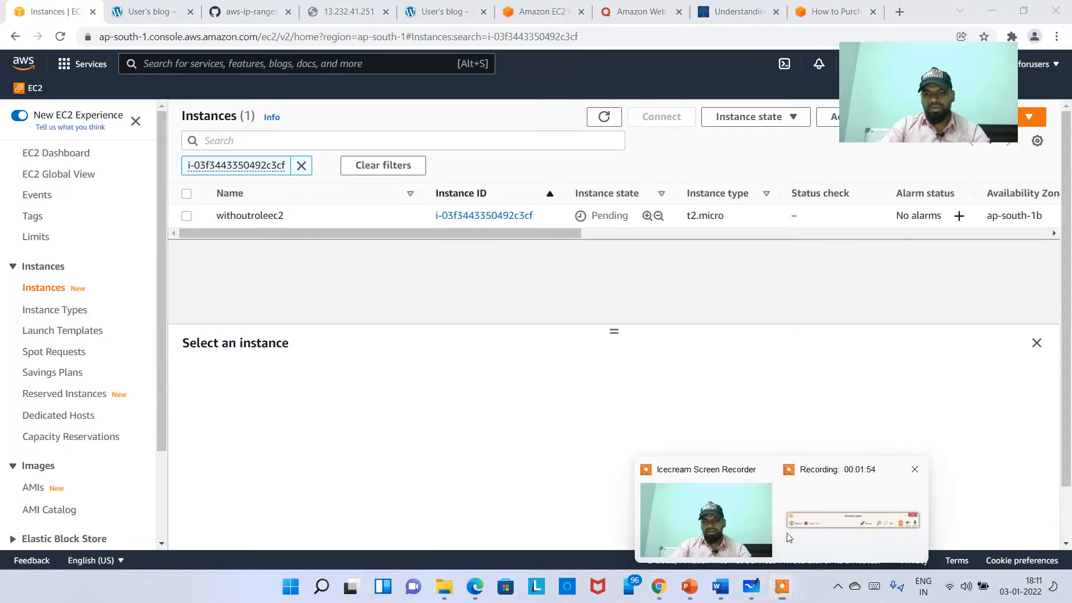
left_click(789, 537)
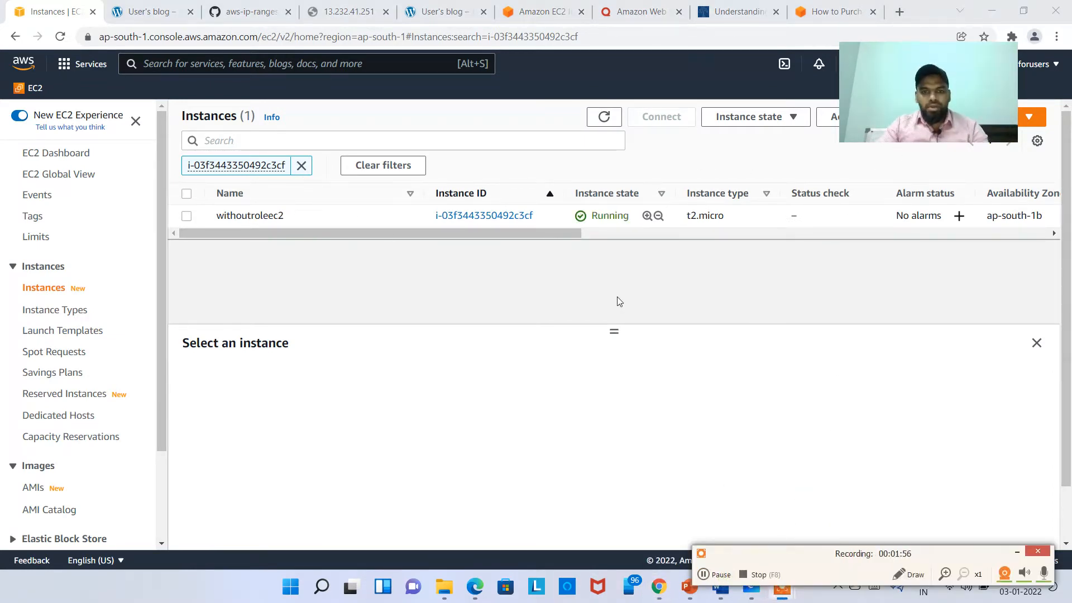
left_click(733, 215)
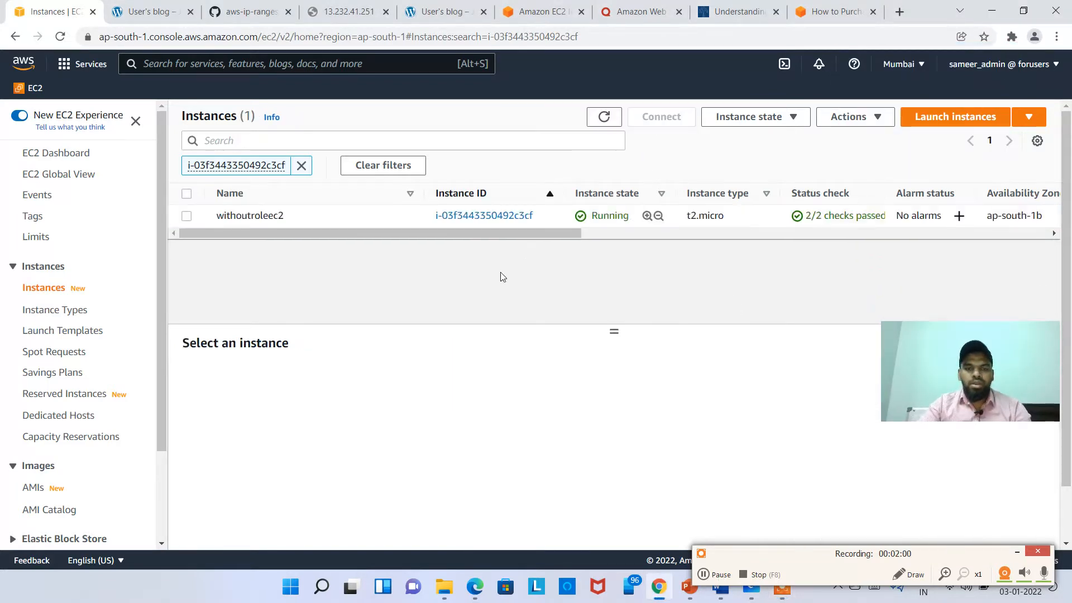
left_click(396, 220)
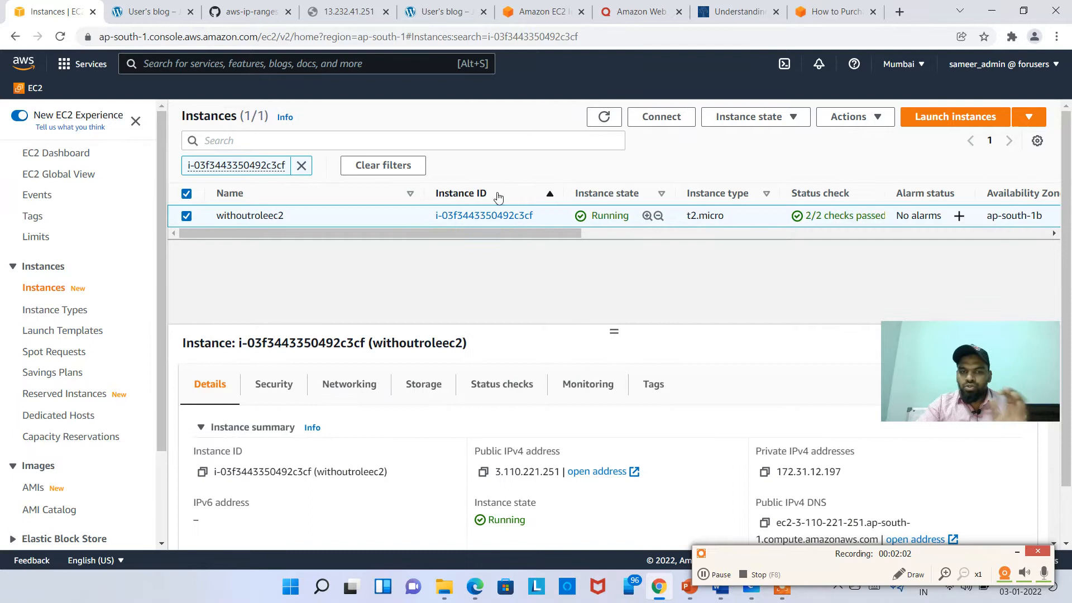
left_click(662, 116)
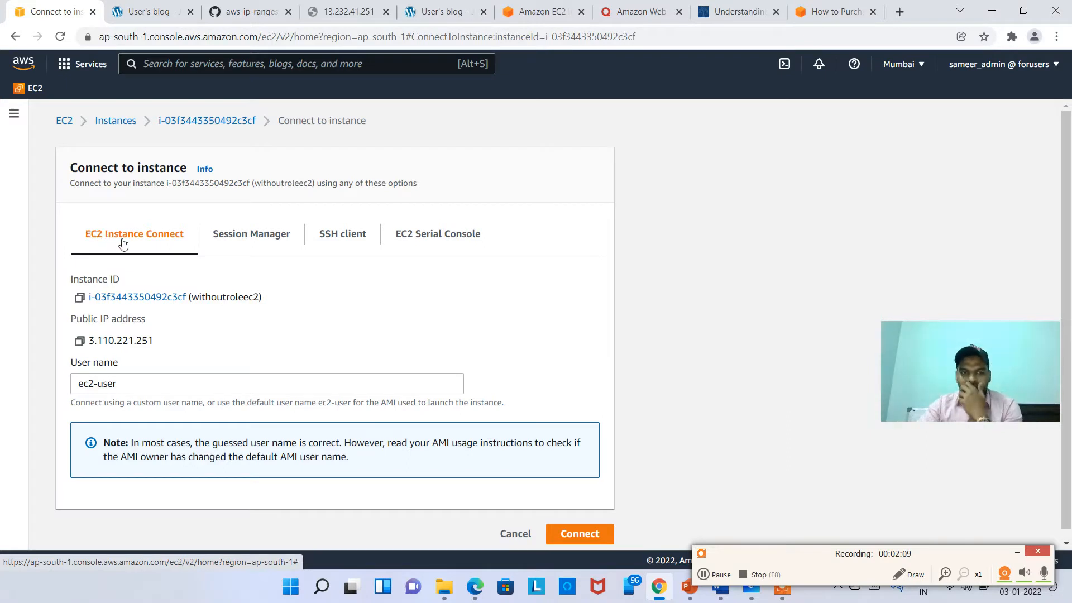
Step: Review the SSH client, EC2 Serial Console, and Session Manager connection options for the instance
left_click(345, 241)
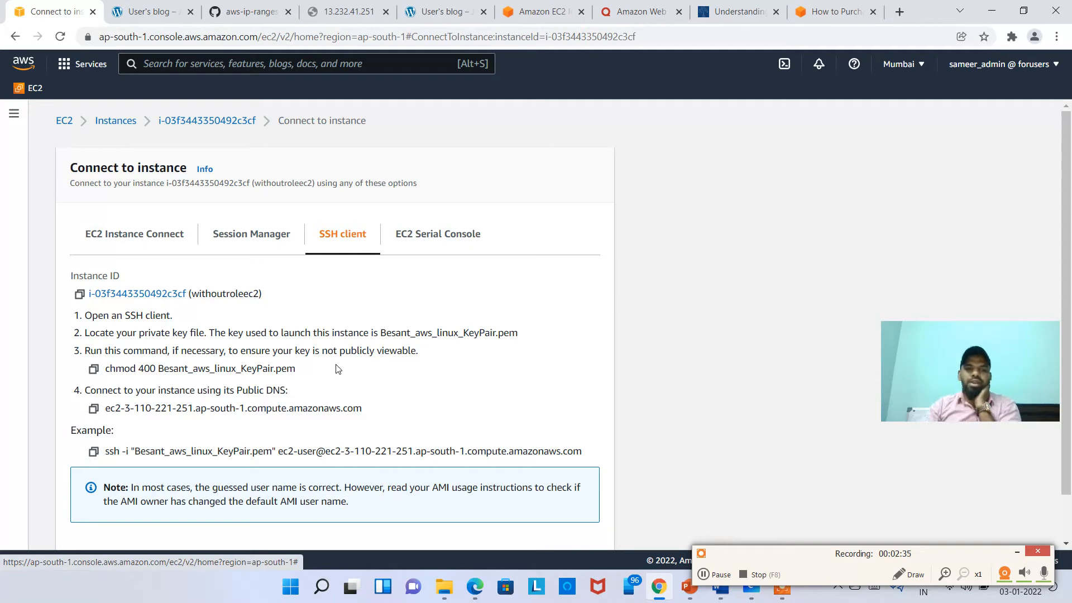
left_click(419, 234)
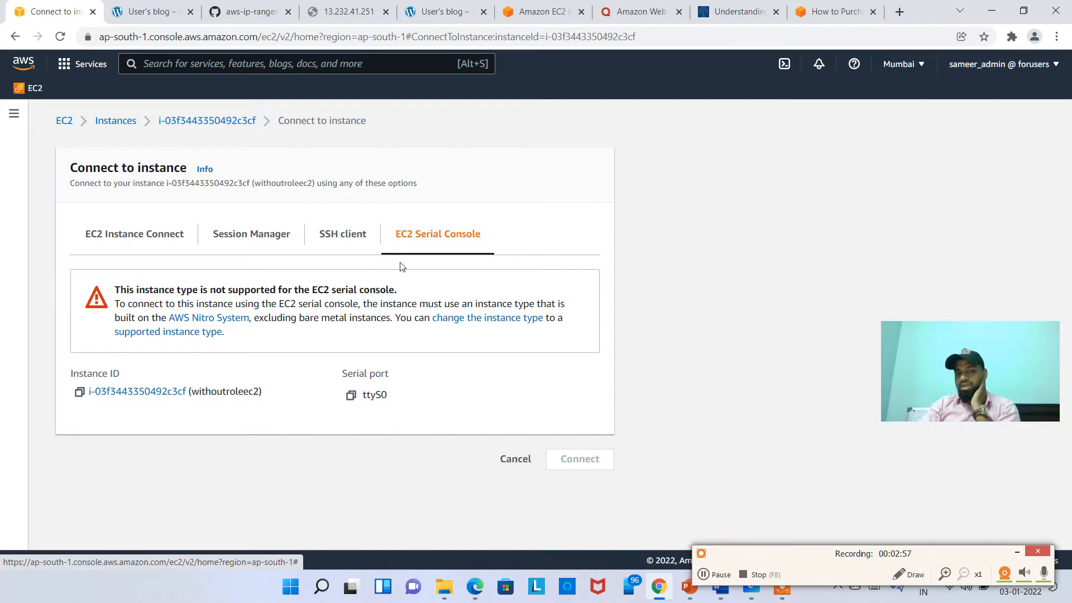
left_click(239, 240)
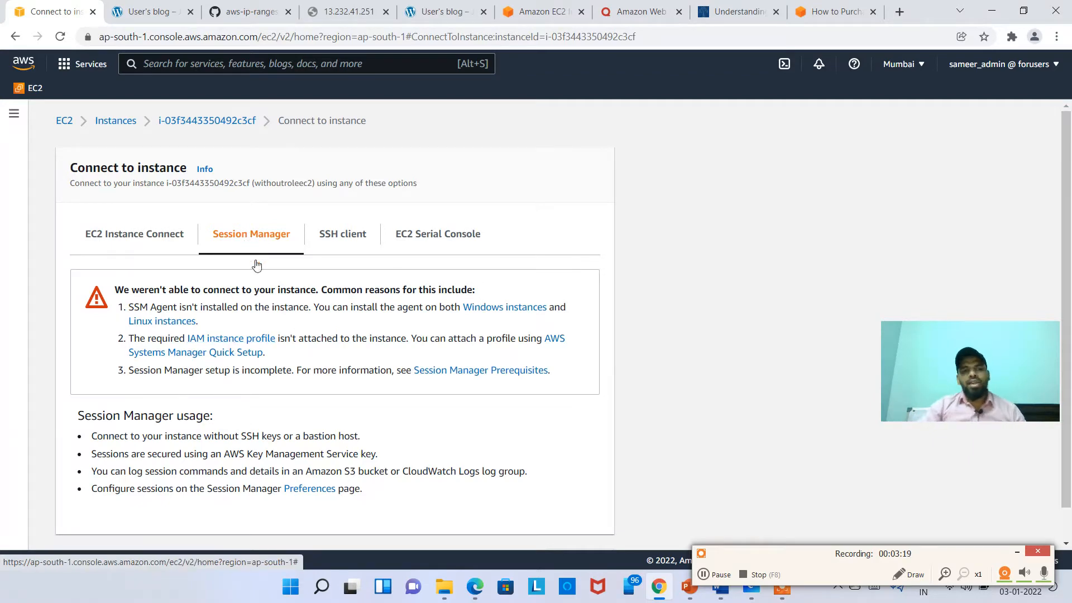
scroll(299, 335, "down", 2)
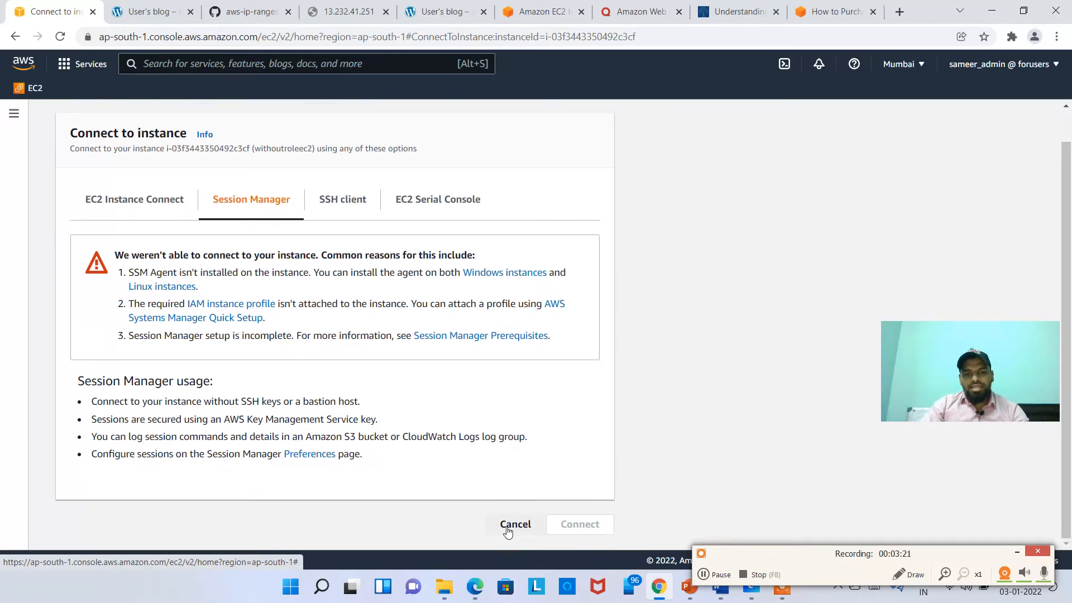
Step: Leave the connection page, select the withoutroleec2 instance in the instances list, and check the IAM Role field in its details
left_click(514, 523)
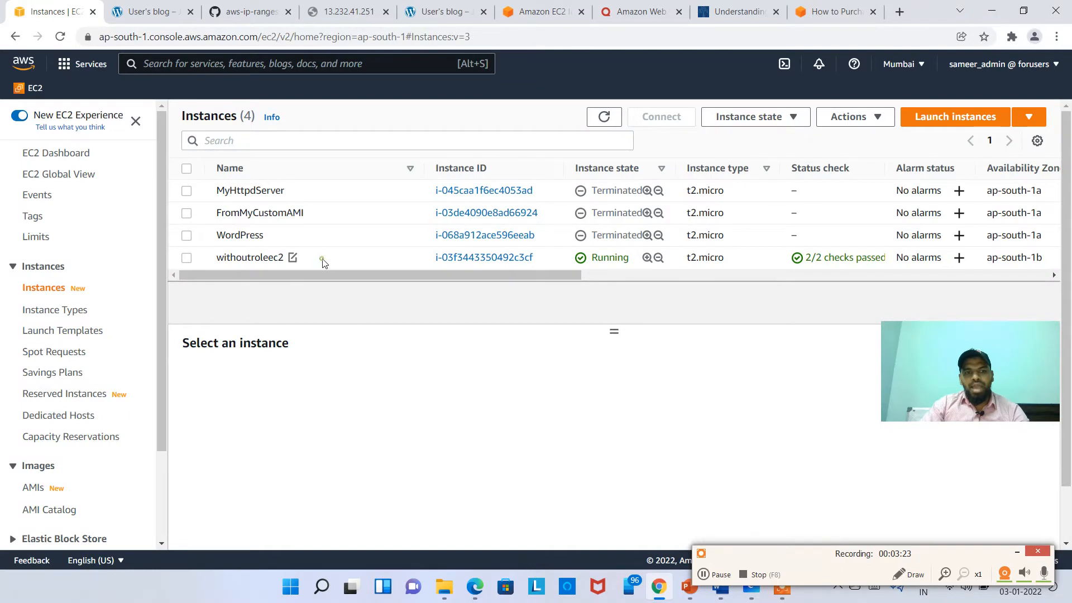
left_click(346, 260)
left_click_drag(962, 372, 845, 90)
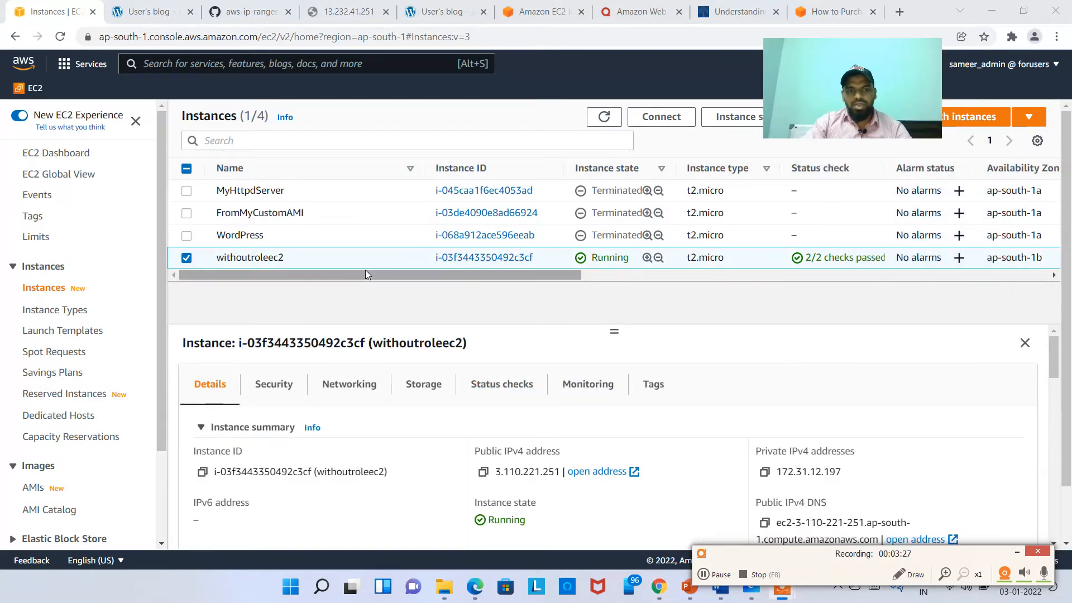
scroll(629, 438, "down", 3)
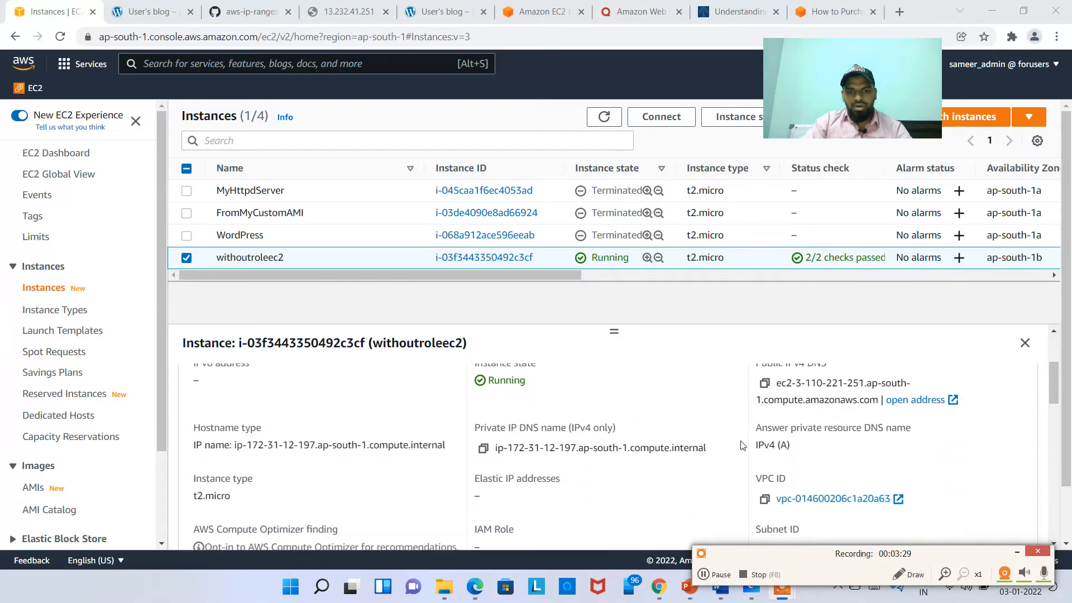
scroll(614, 469, "down", 3)
triple_click(496, 472)
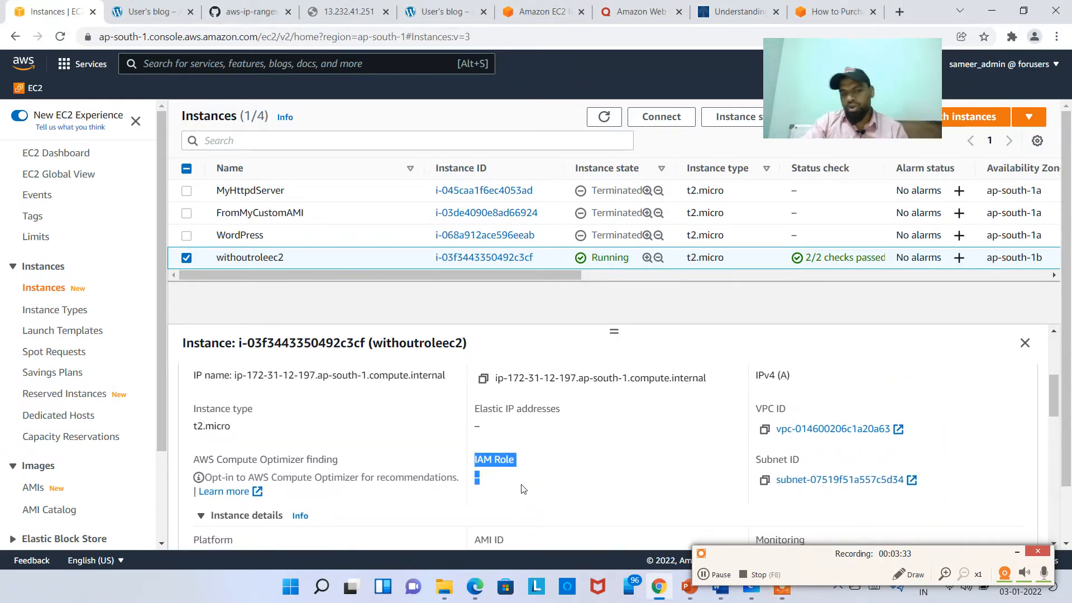
left_click_drag(514, 490, 477, 459)
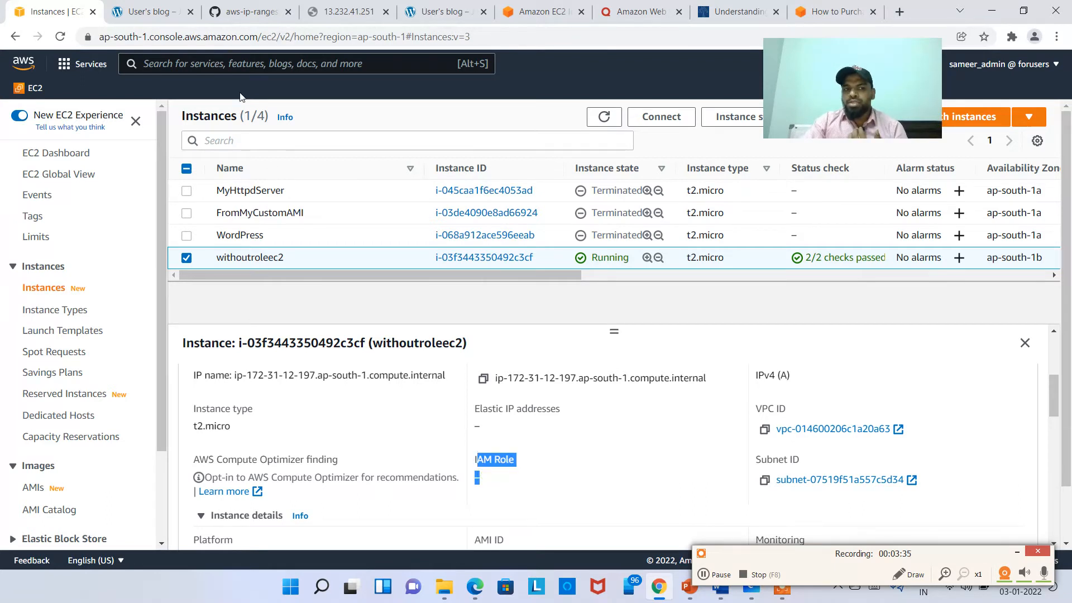
Step: Search the console services for iam, go to the IAM service, and open its list of roles
left_click(238, 62)
type("iam")
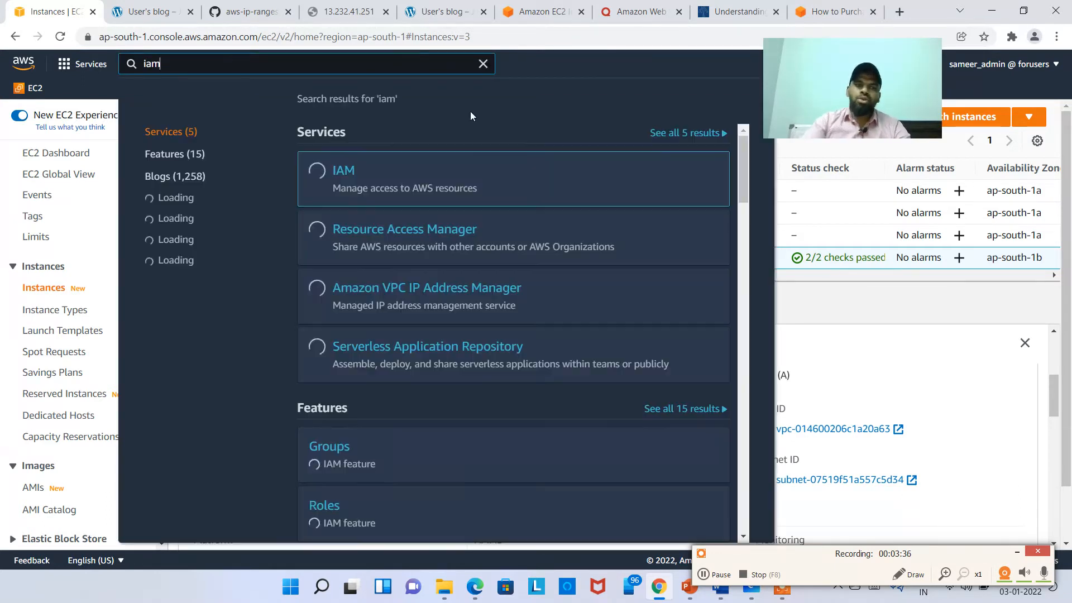
left_click(348, 173)
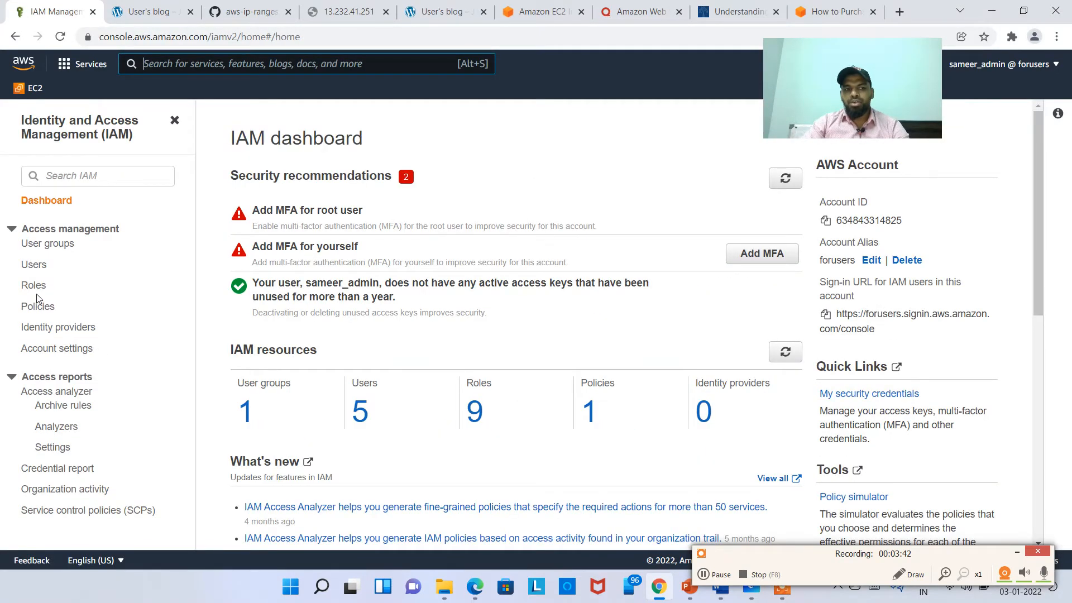
left_click(34, 283)
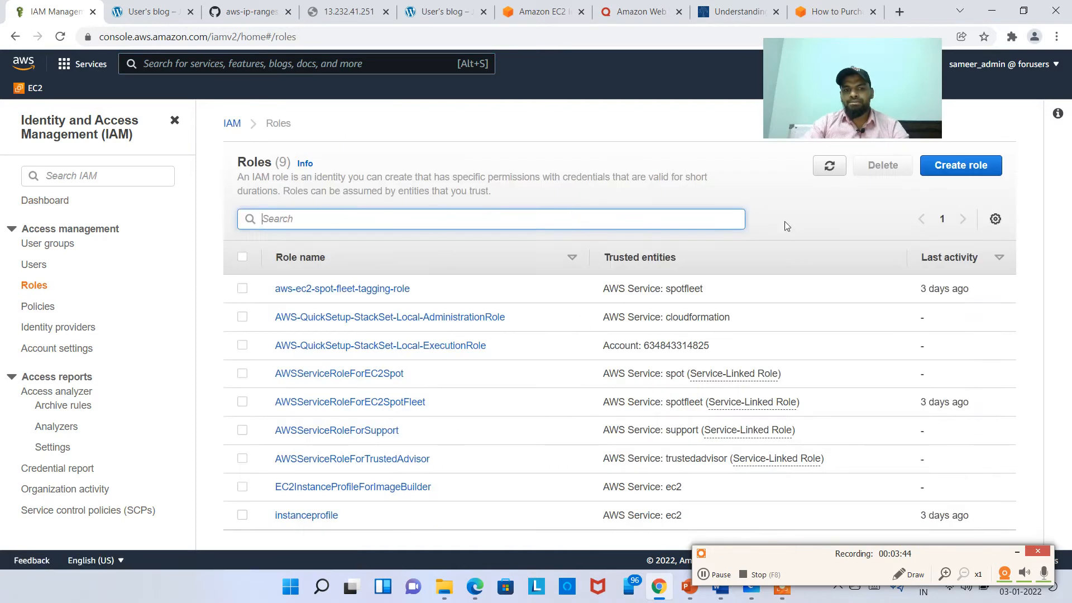
Step: Start creating a role for an AWS service with the EC2 use case and continue to its permissions
left_click(960, 165)
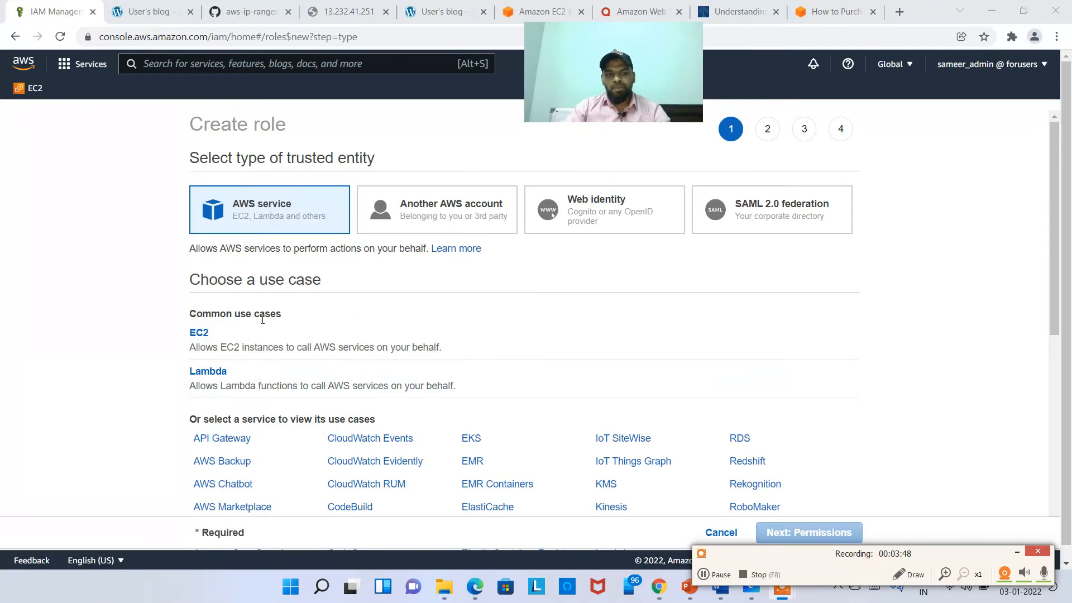
left_click(285, 337)
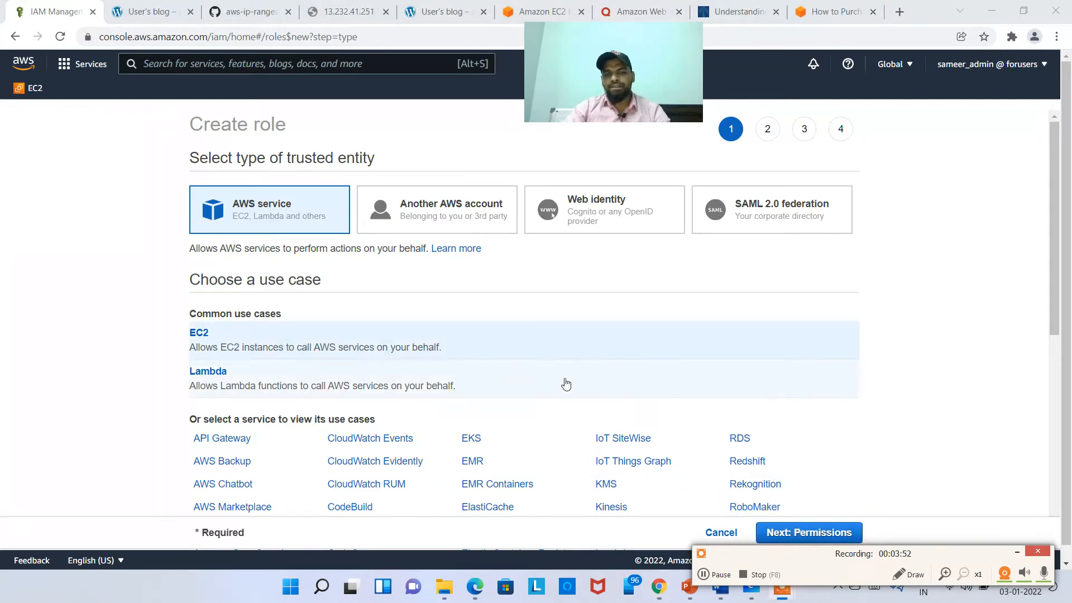
left_click(836, 533)
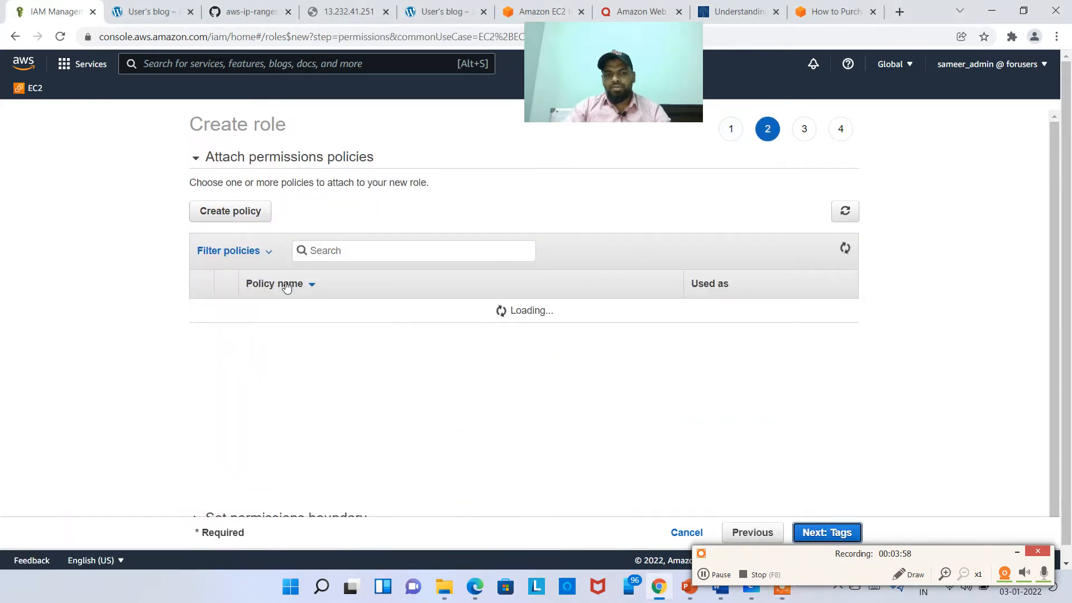
Step: Search the policies for ssm, attach AmazonSSMManagedInstanceCore to the role, and continue without tags to the review
left_click(375, 252)
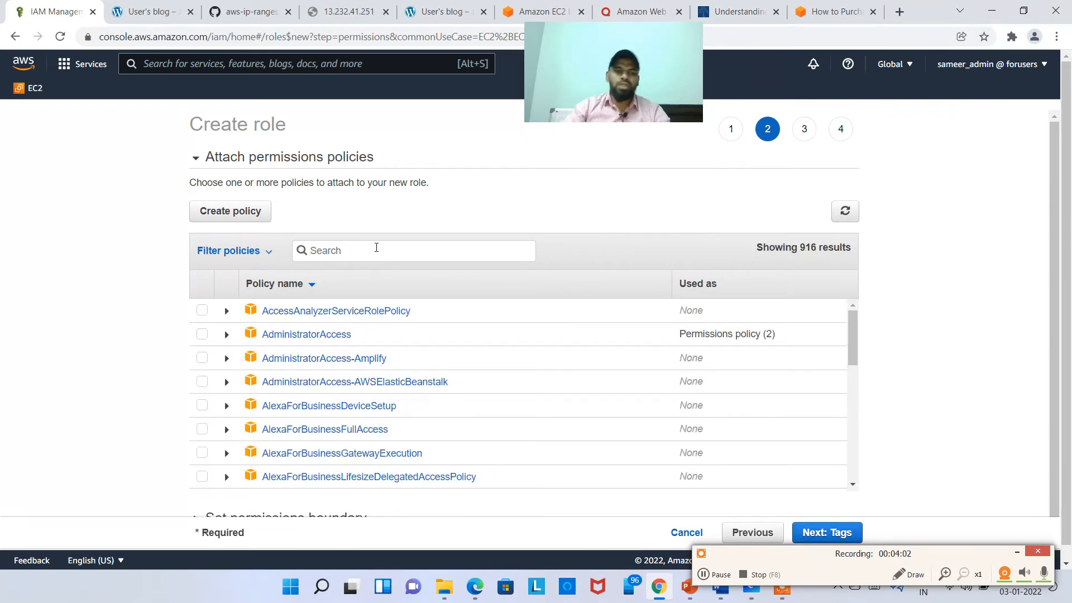
type("ssm")
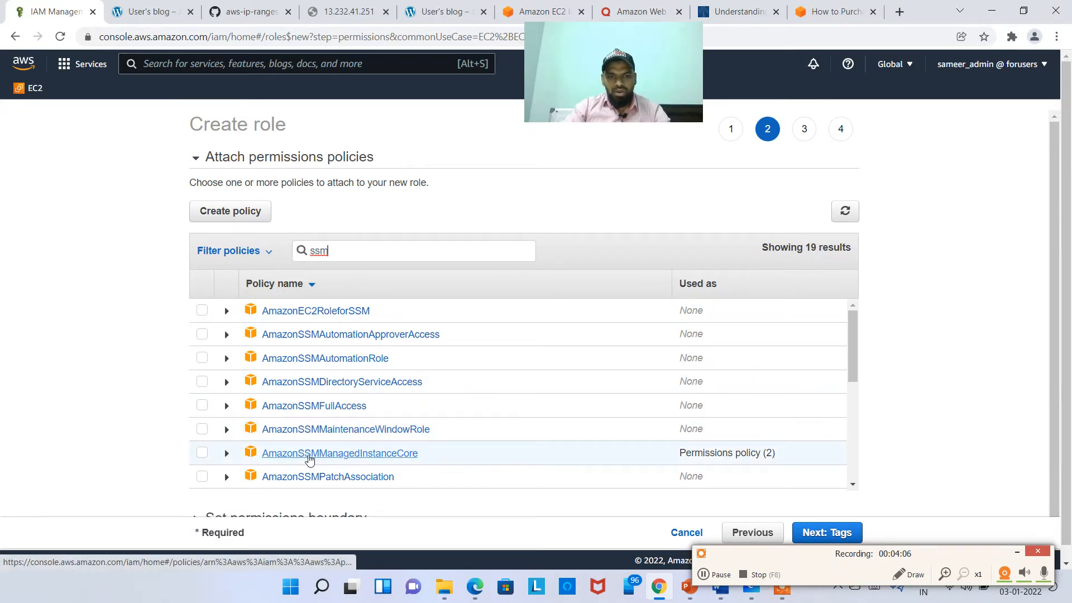
scroll(307, 457, "down", 2)
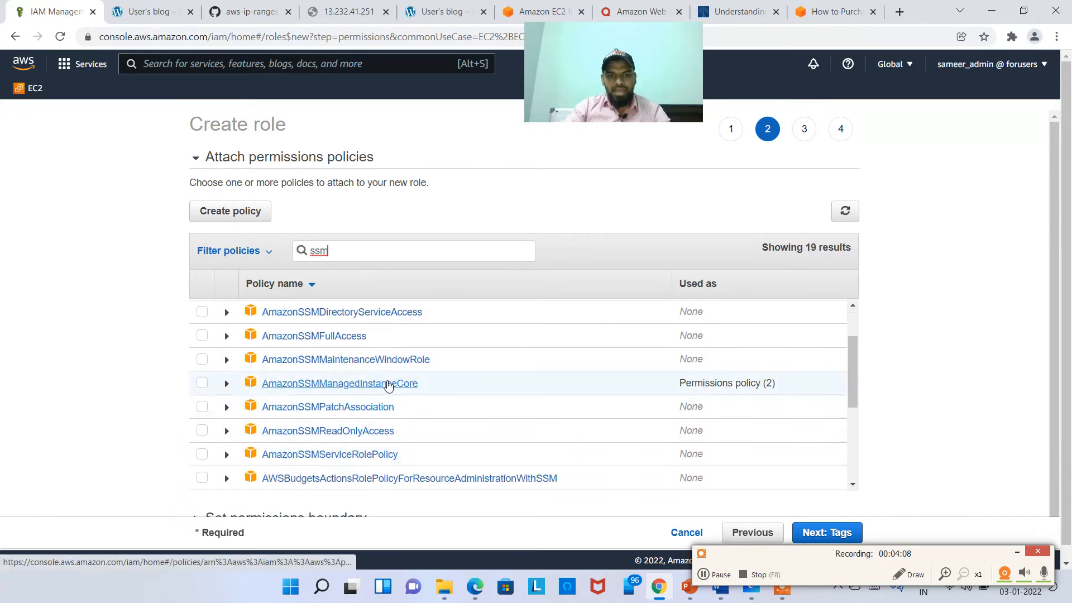
left_click(202, 384)
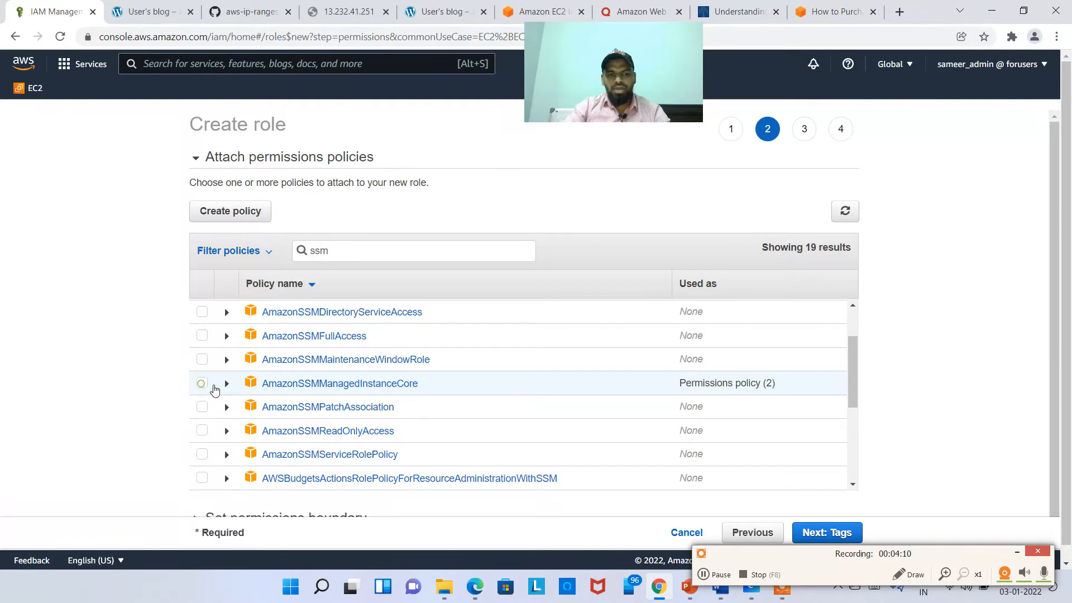
left_click(837, 533)
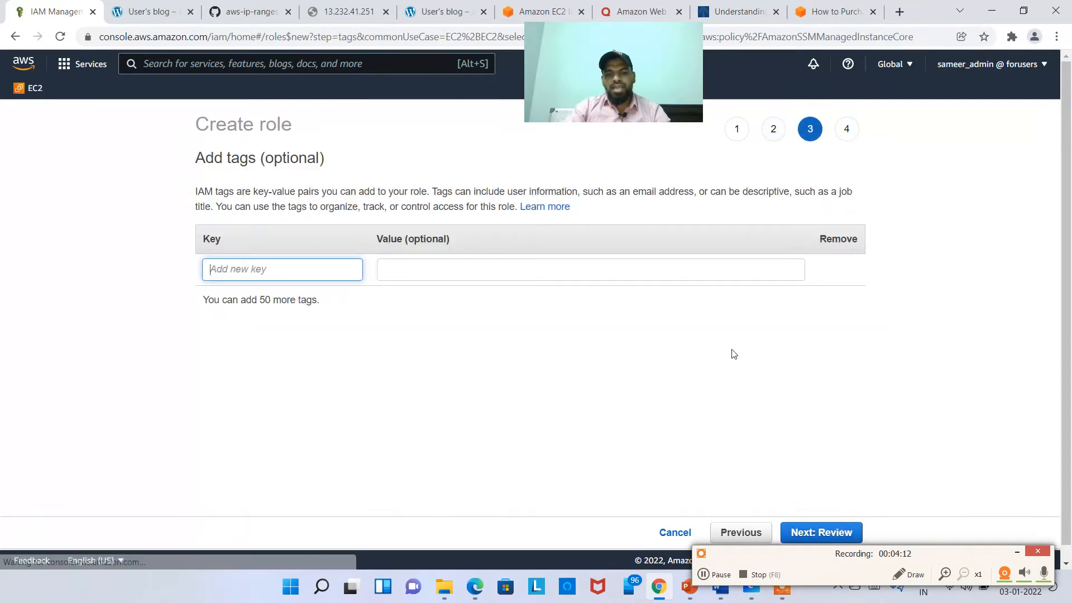
left_click(839, 534)
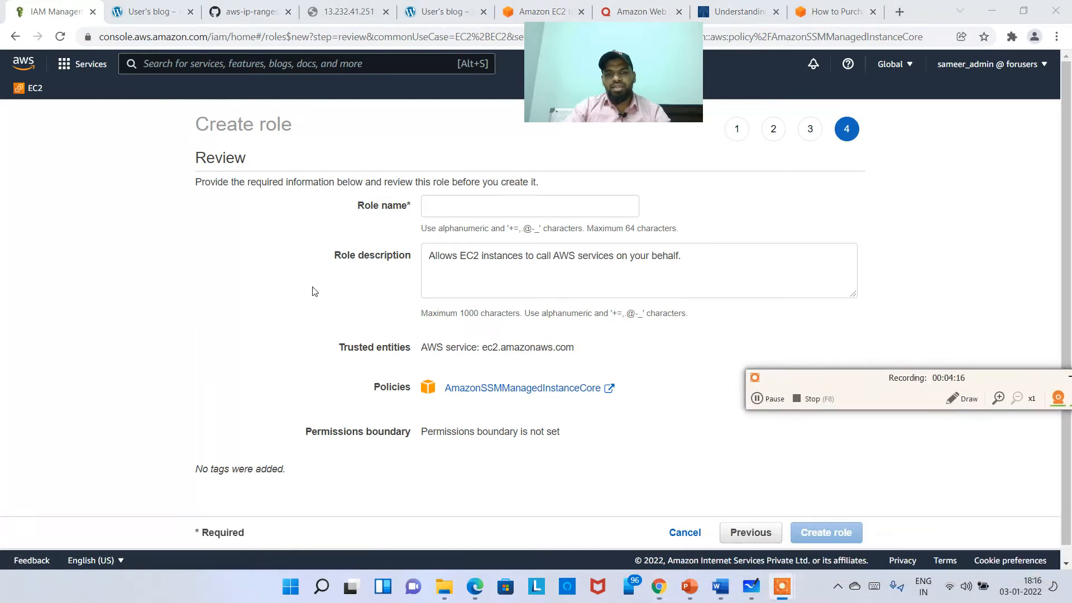
Step: Name the role demosessionmanagerrole and create it
left_click(462, 211)
type("demo")
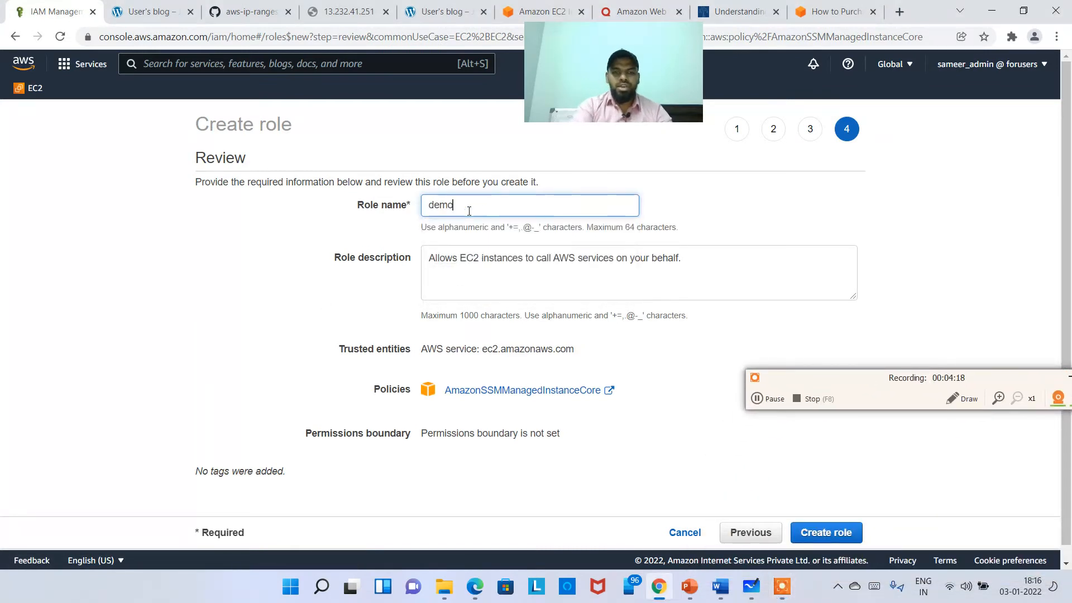
type("sessionm")
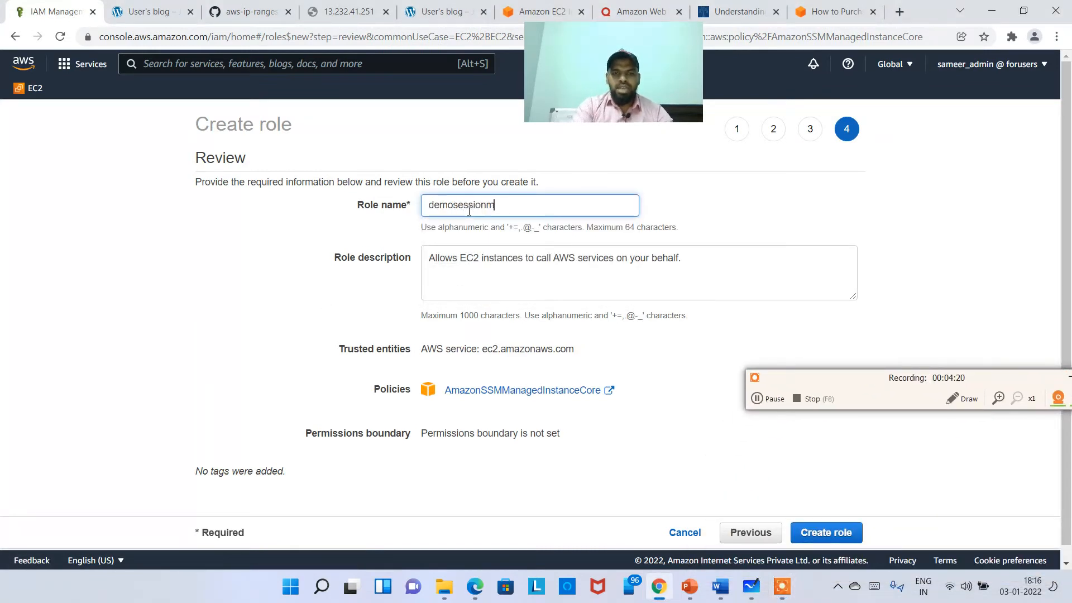
type("anagerrole")
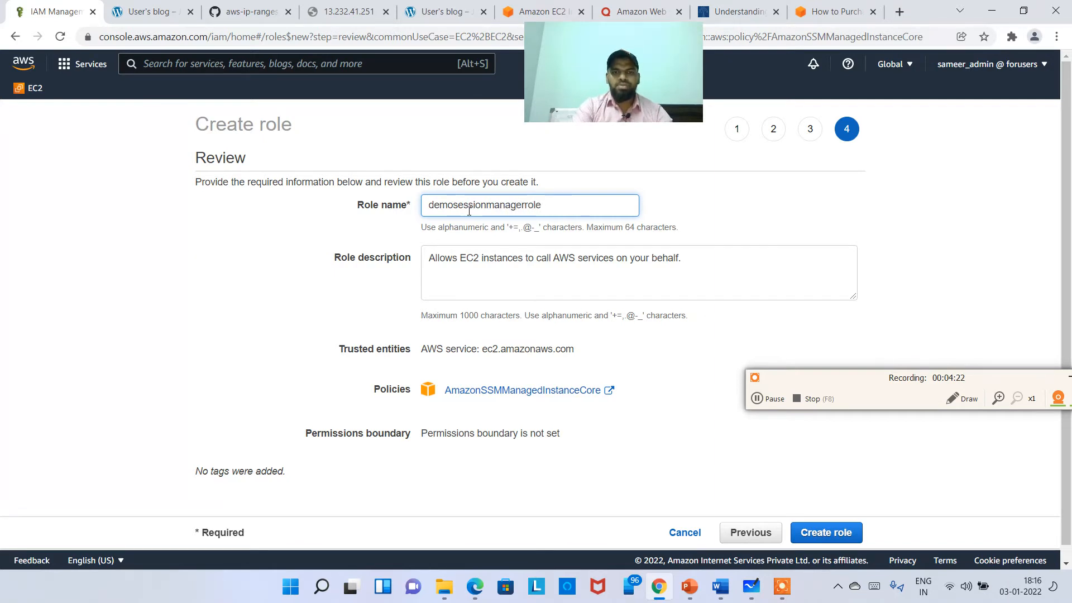
scroll(541, 286, "down", 1)
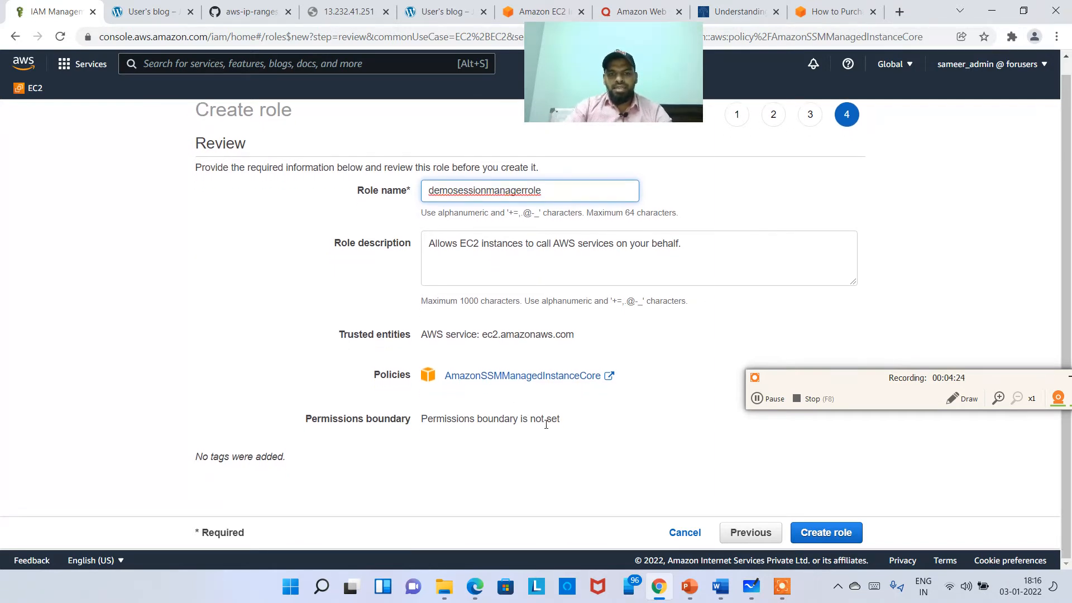
left_click(846, 537)
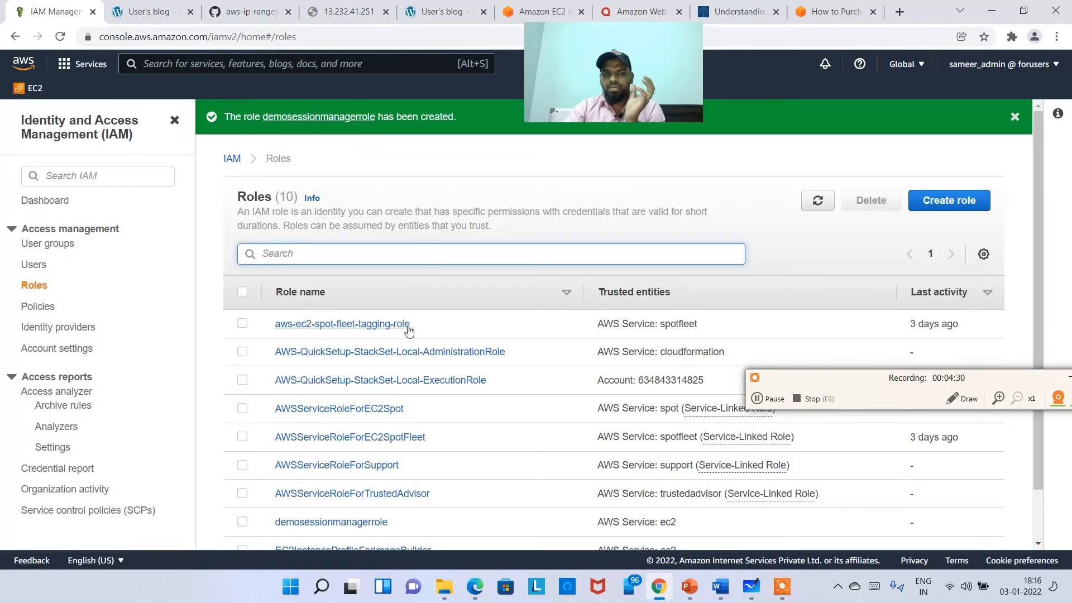
Step: Find demosessionmanagerrole by searching the roles for demo, and examine its summary and the permissions of its attached AmazonSSMManagedInstanceCore policy
type("demo")
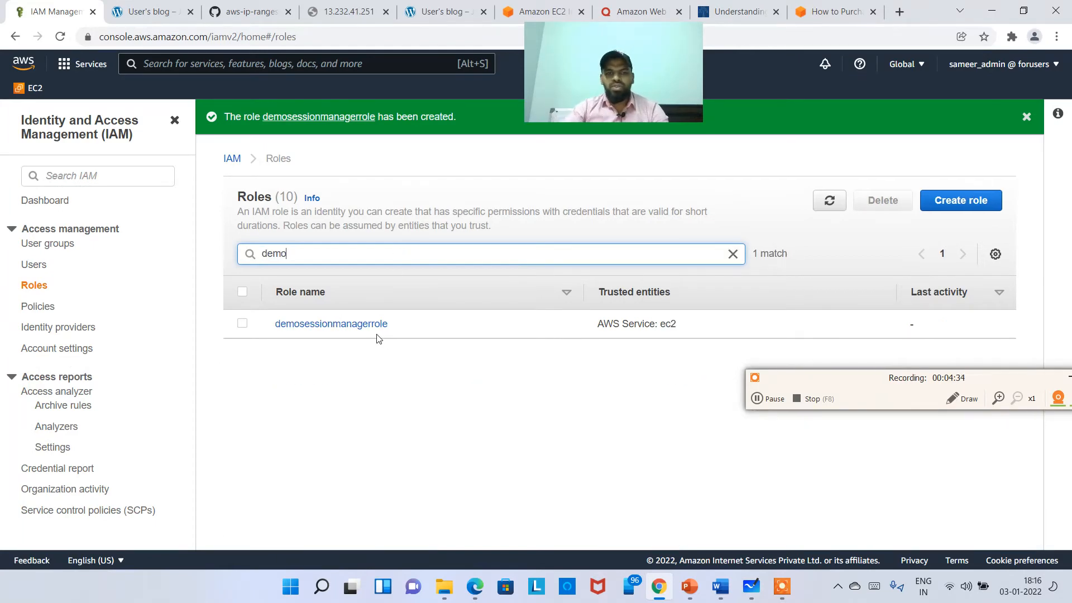
left_click(341, 324)
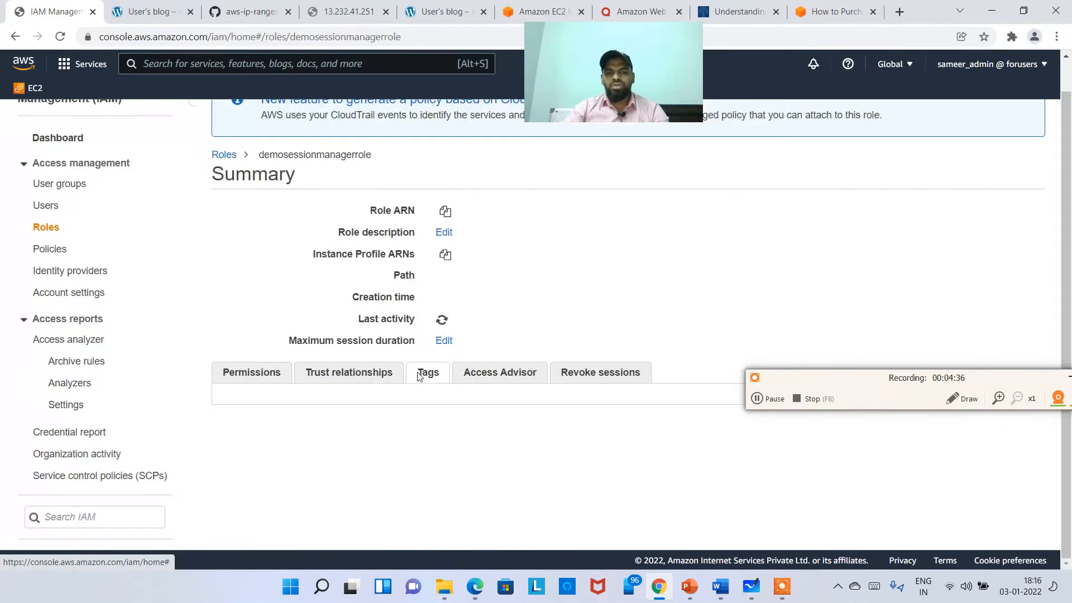
scroll(366, 447, "down", 2)
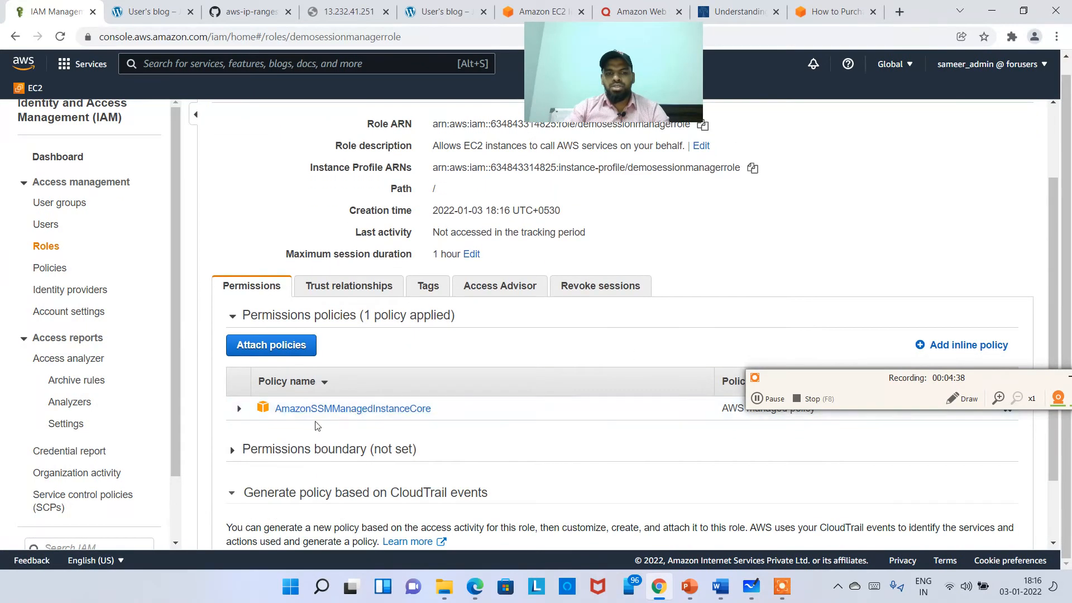
left_click(237, 412)
scroll(362, 436, "down", 1)
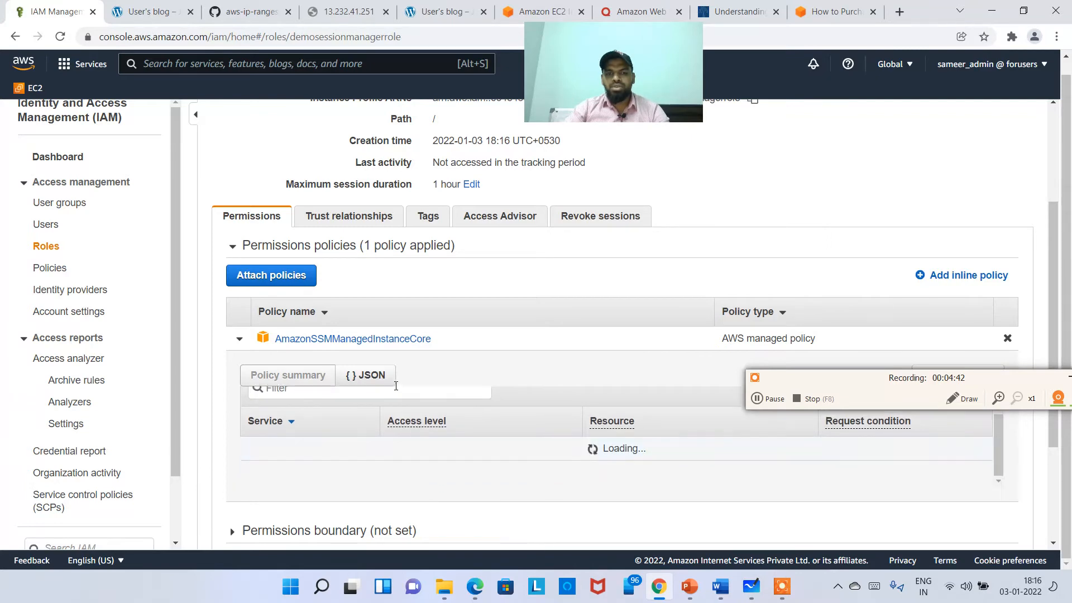
left_click(351, 377)
left_click(287, 375)
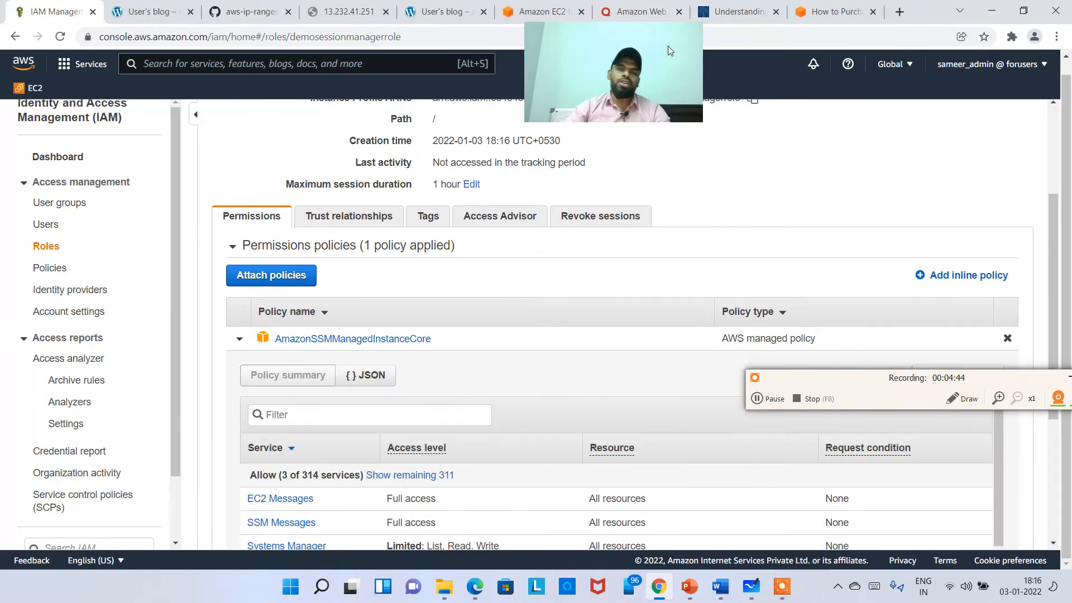
left_click_drag(634, 59, 741, 88)
scroll(629, 306, "up", 4)
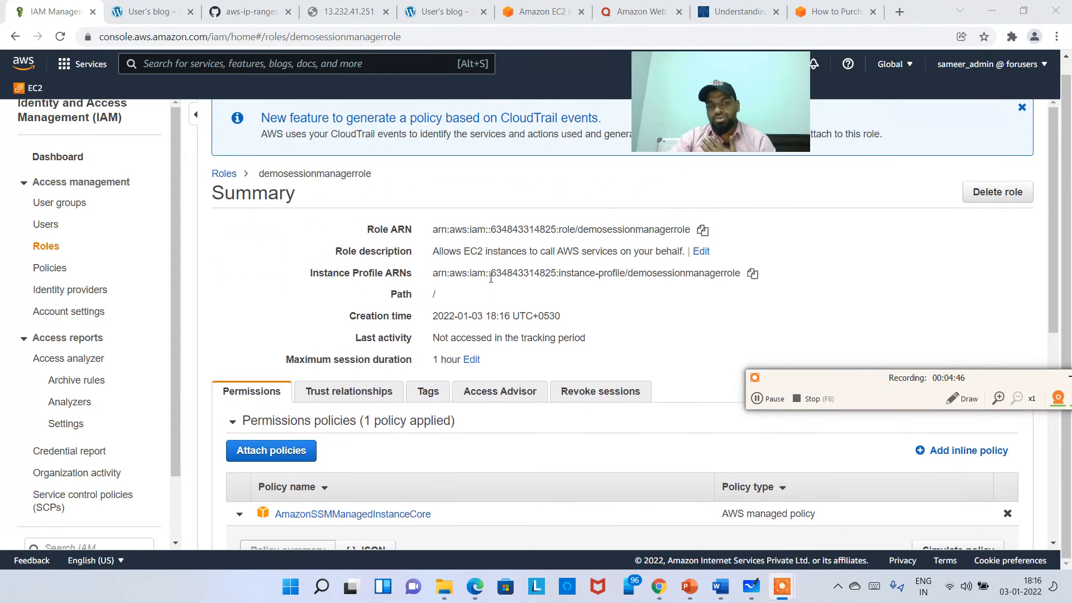
mouse_move(265, 189)
left_mouse_down()
mouse_move(385, 198)
mouse_move(263, 193)
left_mouse_up()
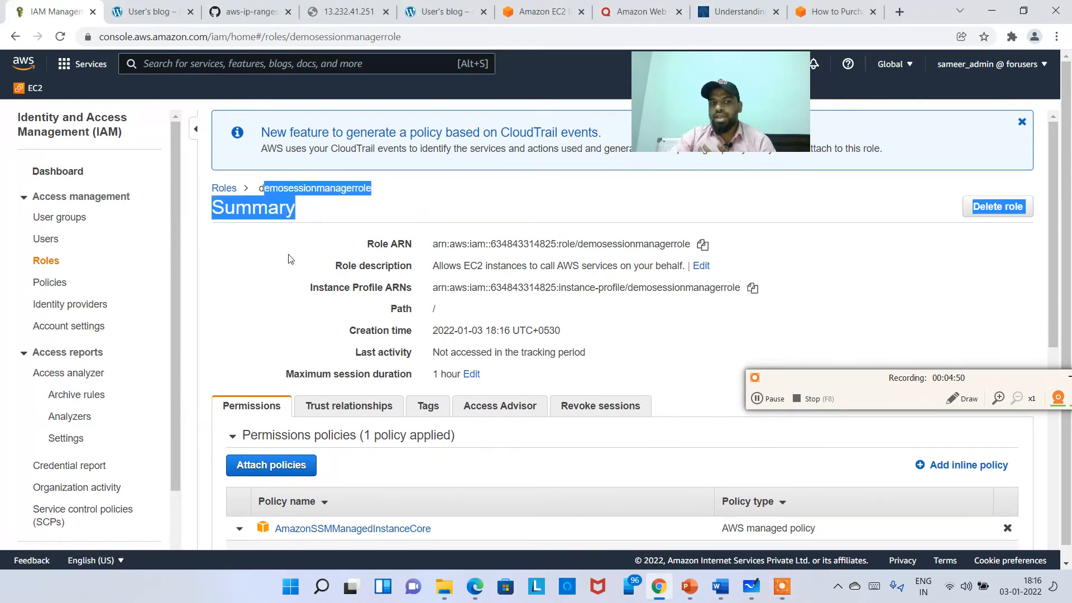
left_click(202, 184)
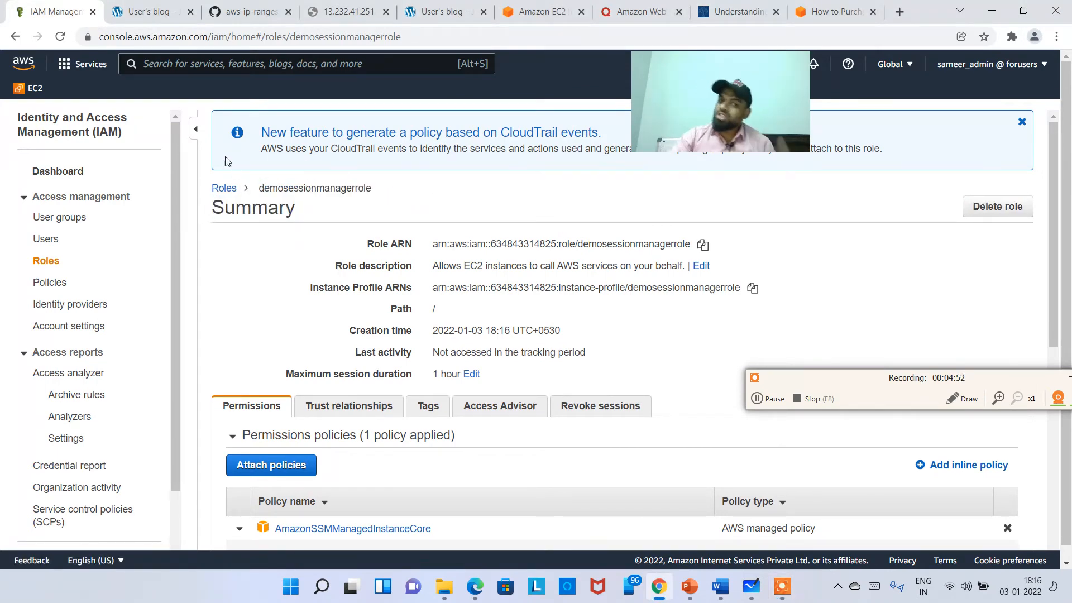
Step: Search the services for ec2, open its instances list, and select the withoutroleec2 instance
left_click(235, 62)
type("ec2")
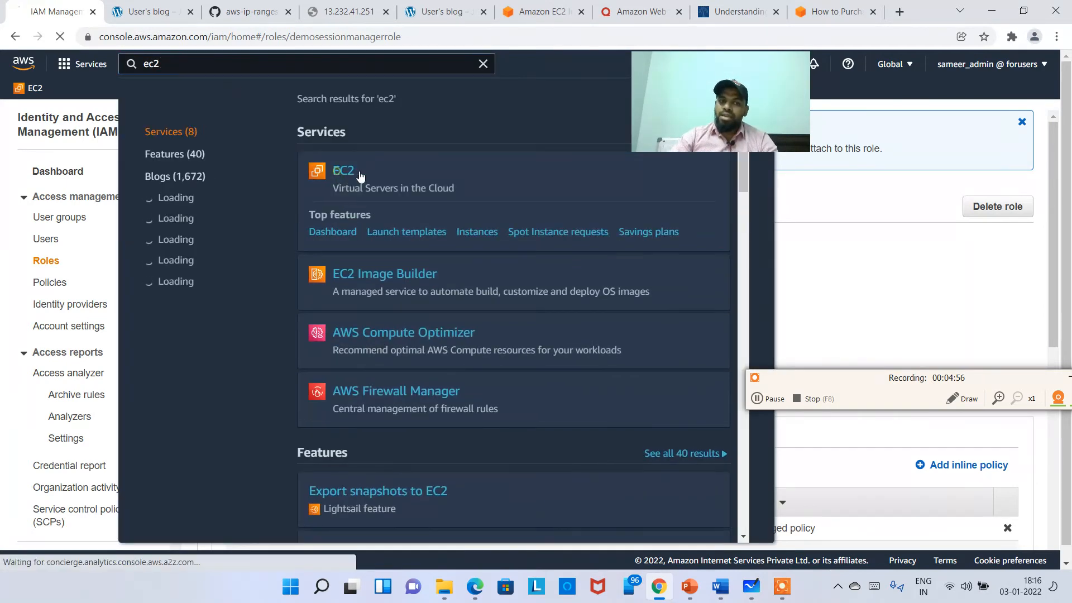
left_click(357, 173)
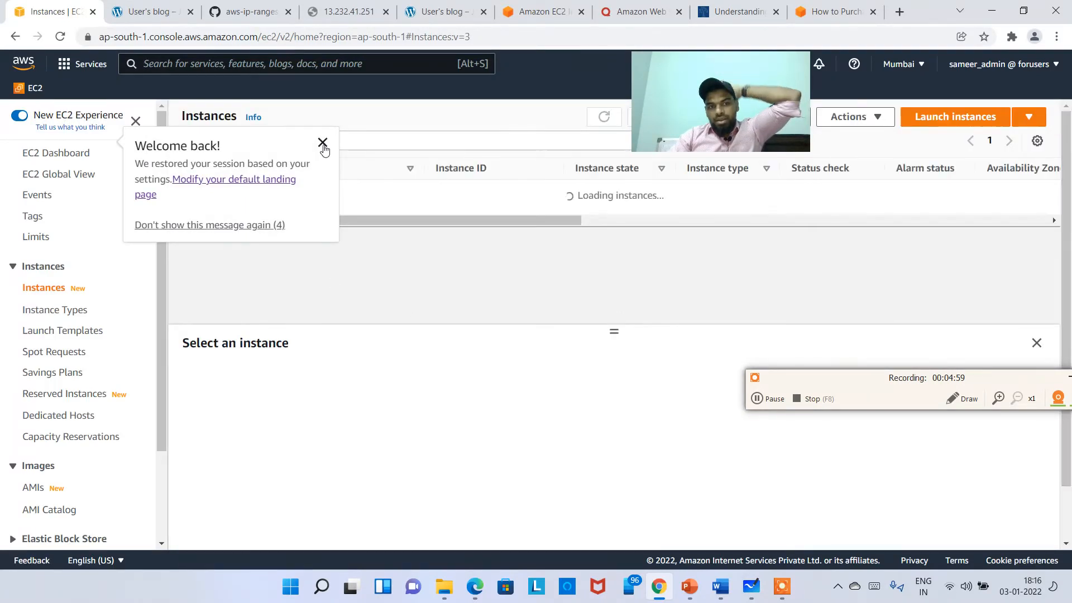
left_click(323, 142)
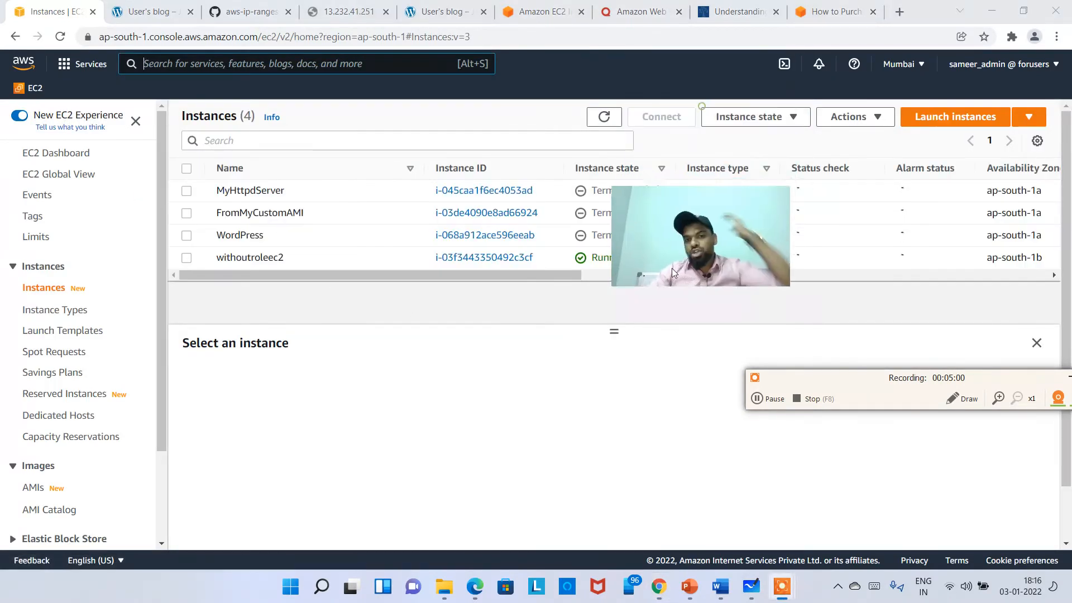
left_click(366, 263)
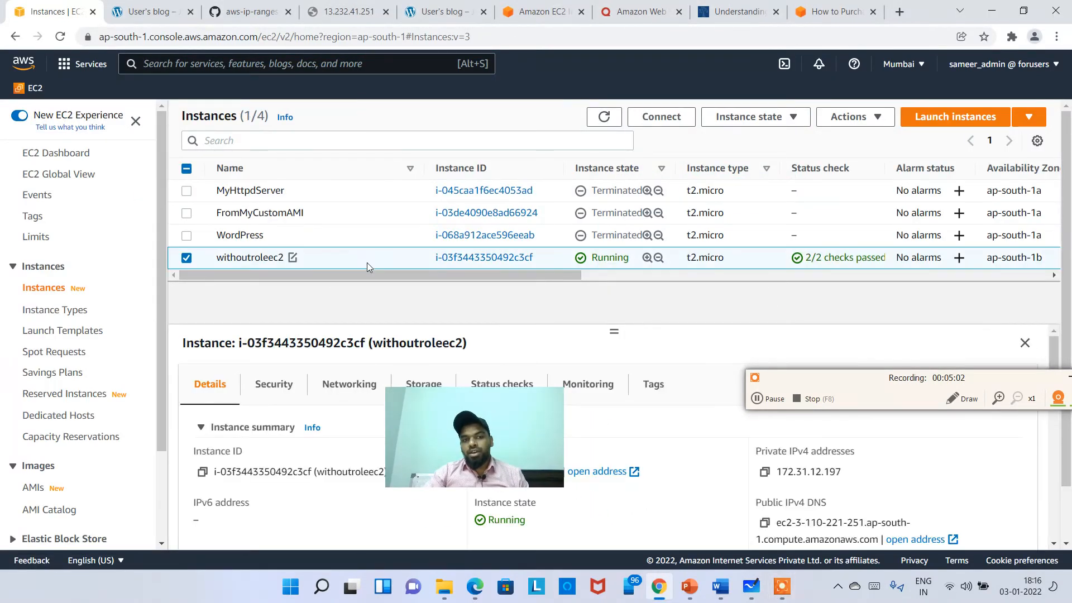
right_click(367, 262)
left_click_drag(480, 454, 774, 68)
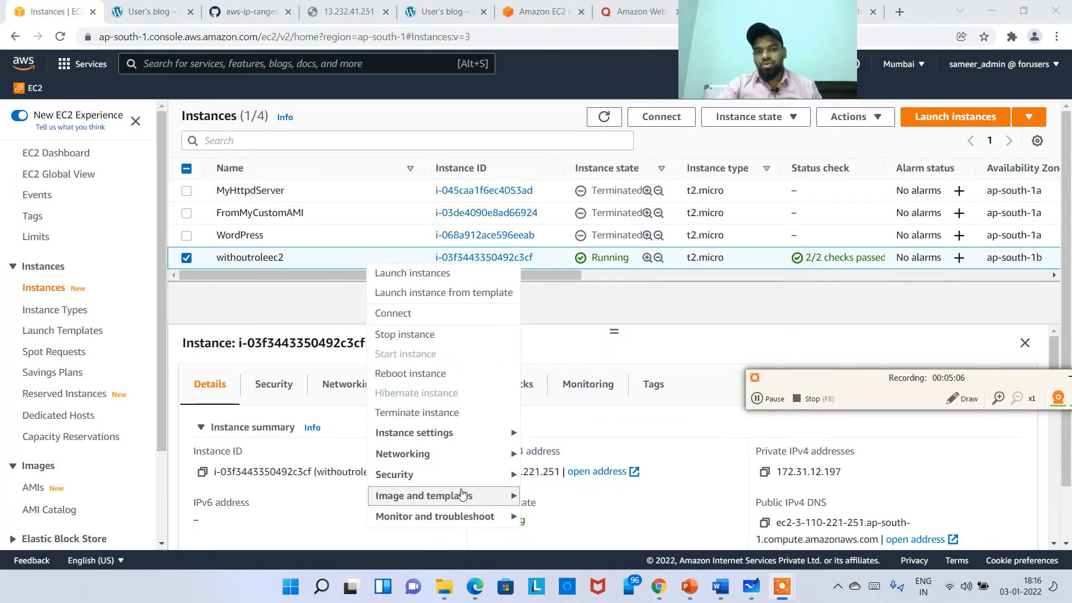
mouse_move(464, 504)
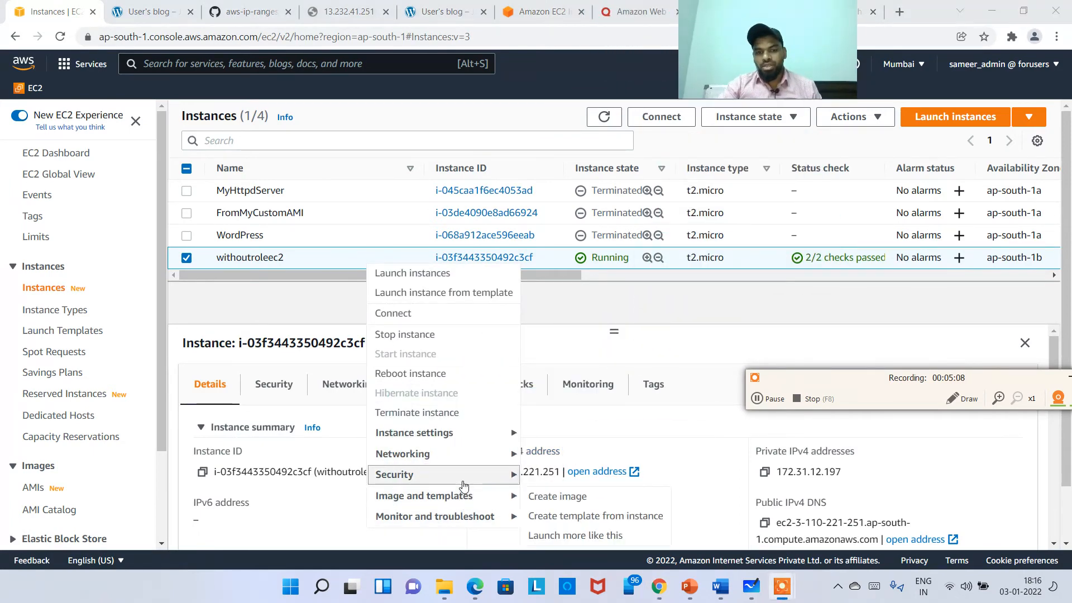
mouse_move(471, 477)
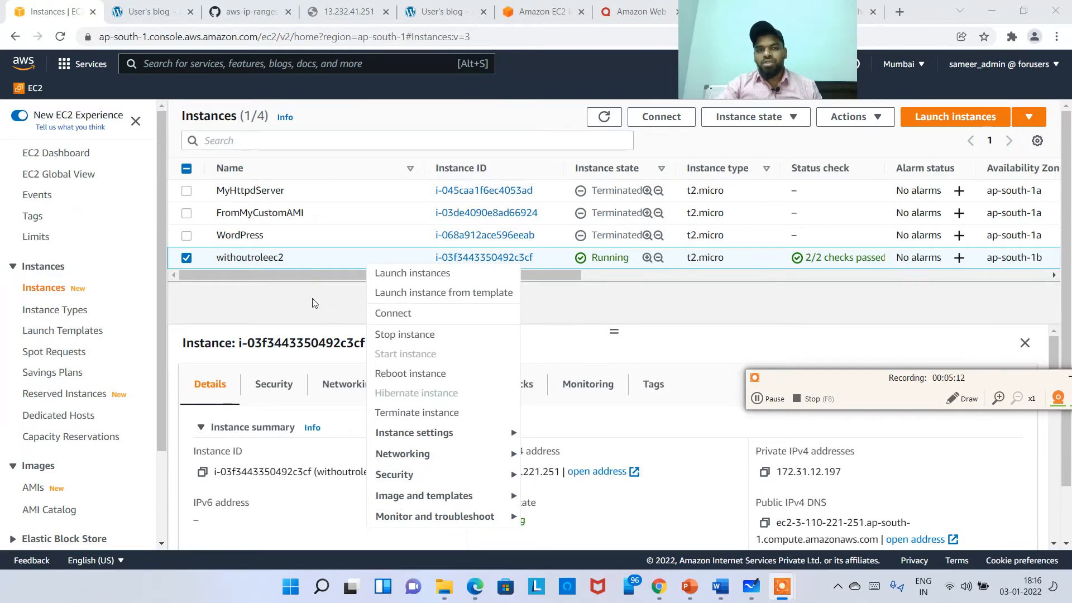
left_click(316, 257)
Step: Modify the IAM role of the withoutroleec2 instance, choosing demosessionmanagerrole and saving it
left_click(860, 117)
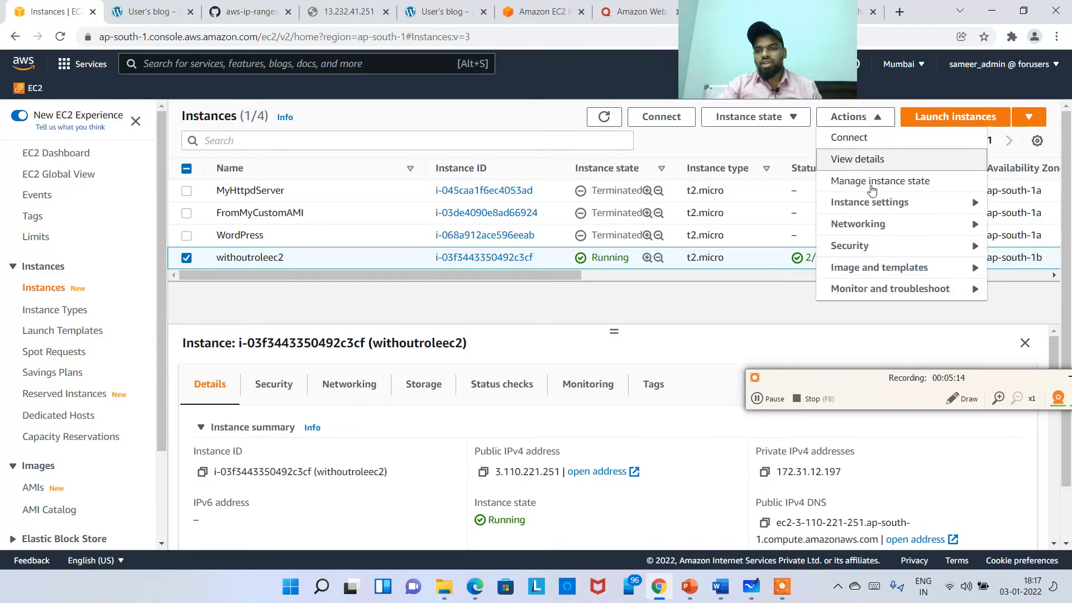
mouse_move(901, 253)
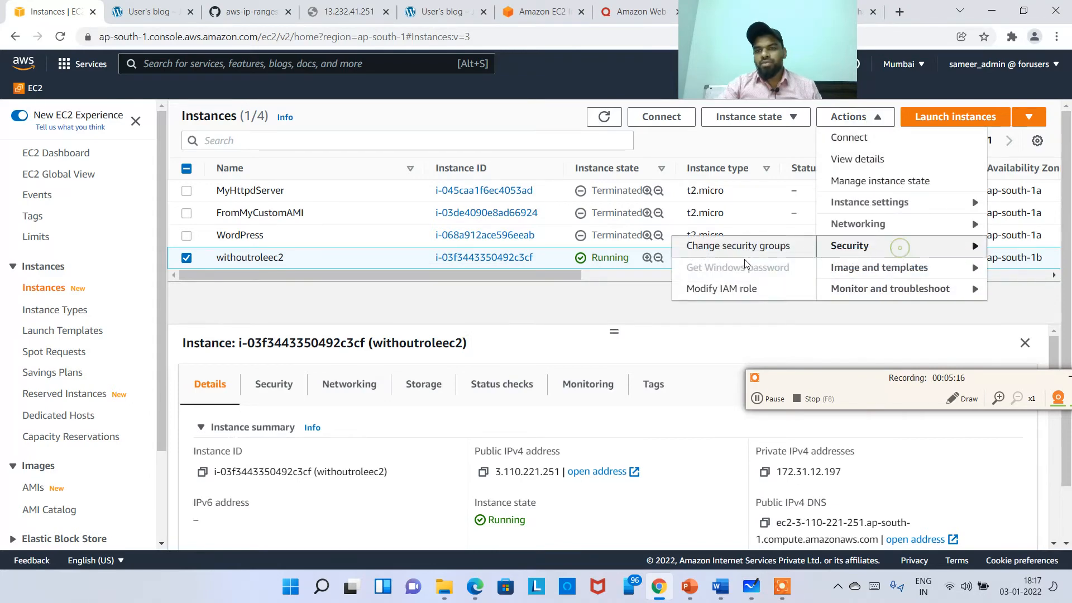
left_click(726, 287)
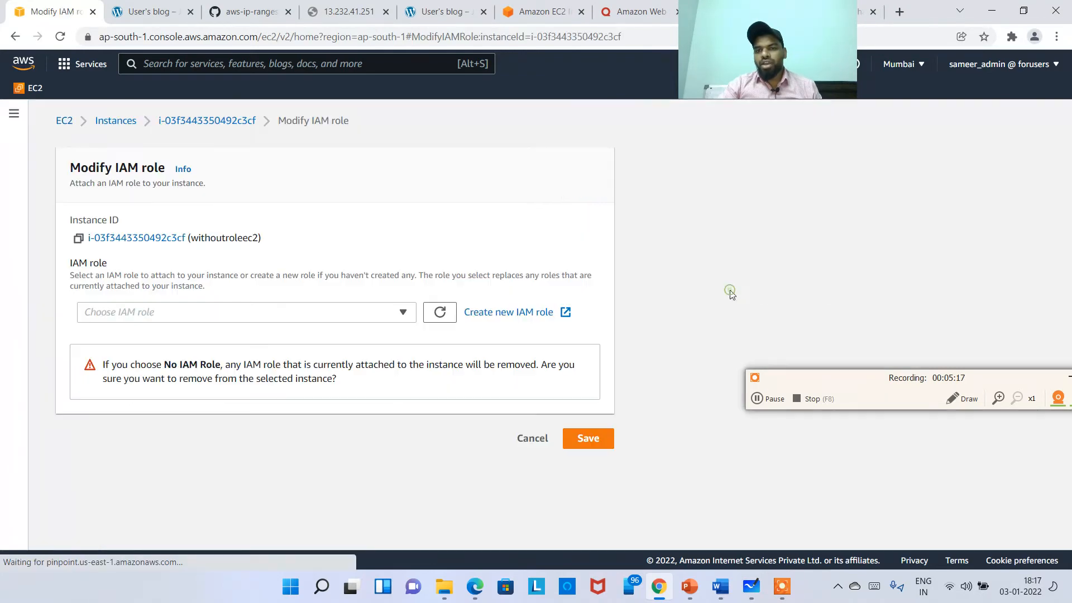
left_click(258, 319)
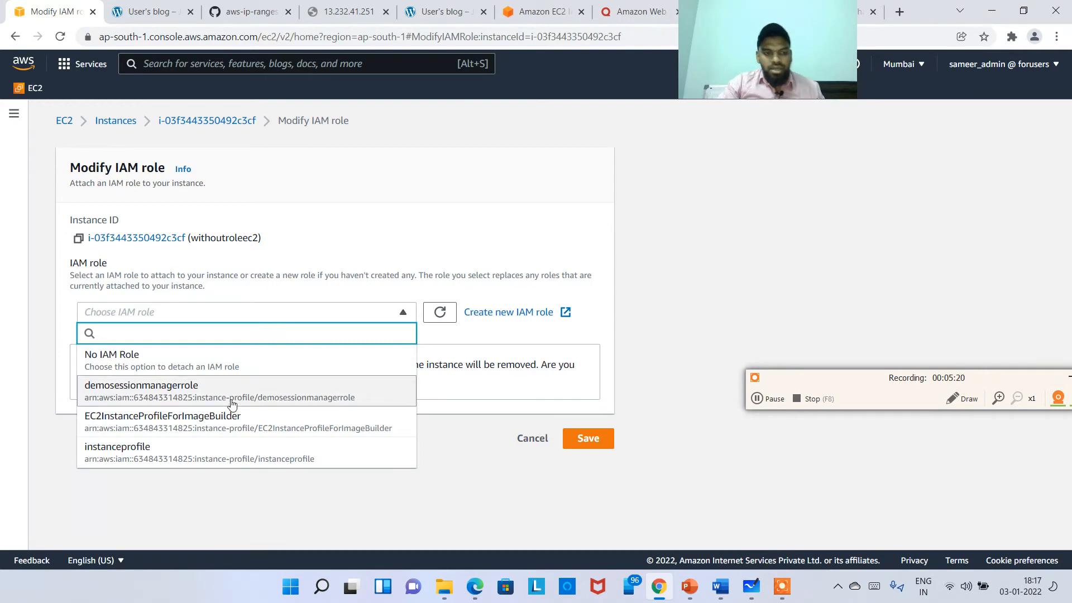
left_click(192, 387)
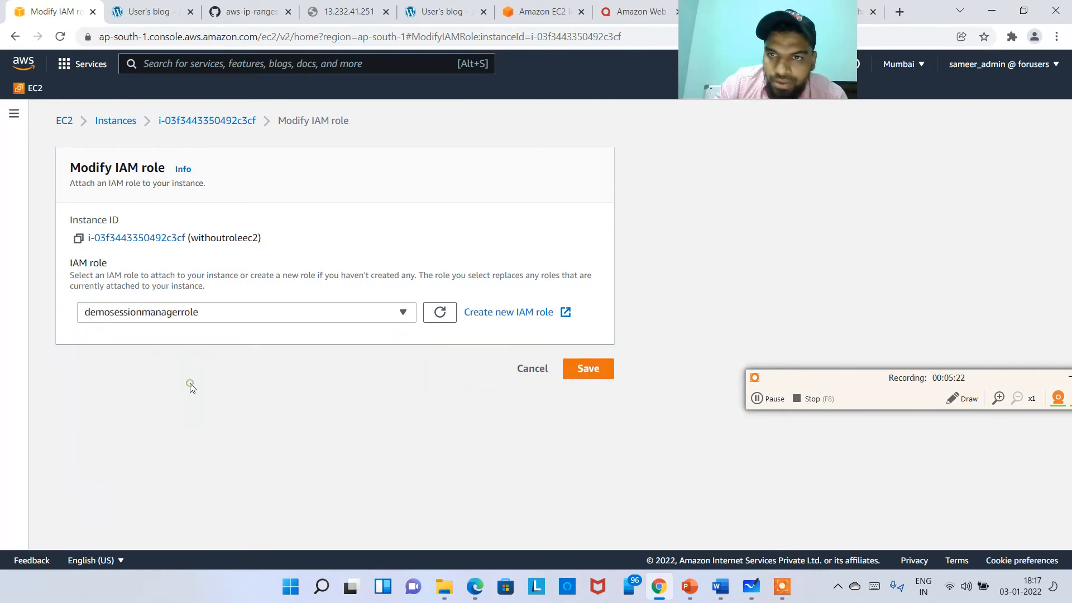
left_click(590, 369)
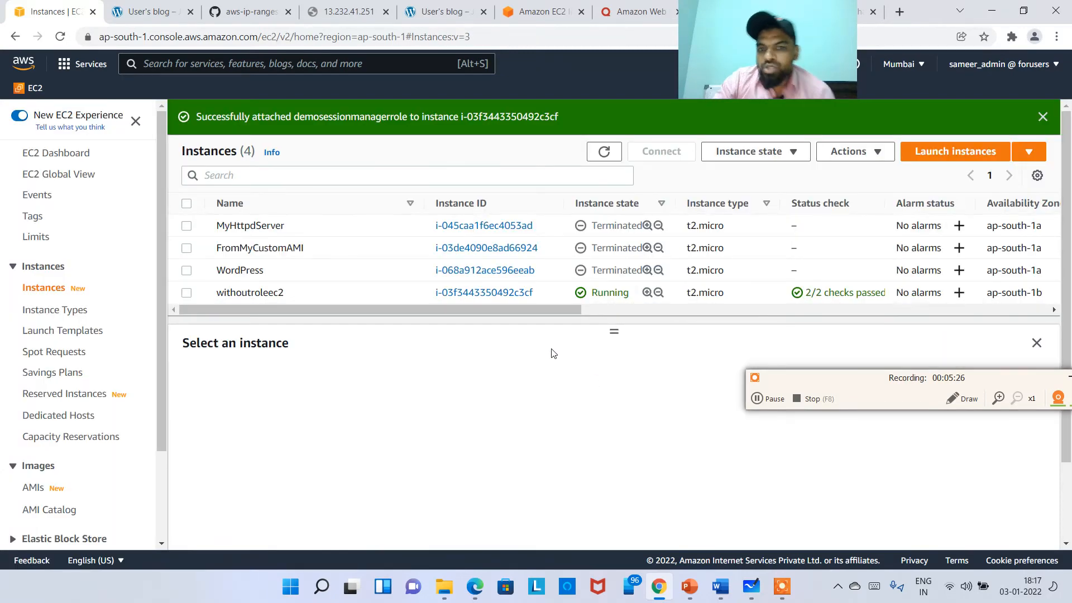
Step: Check the IAM role listed in the withoutroleec2 instance's details
left_click(367, 292)
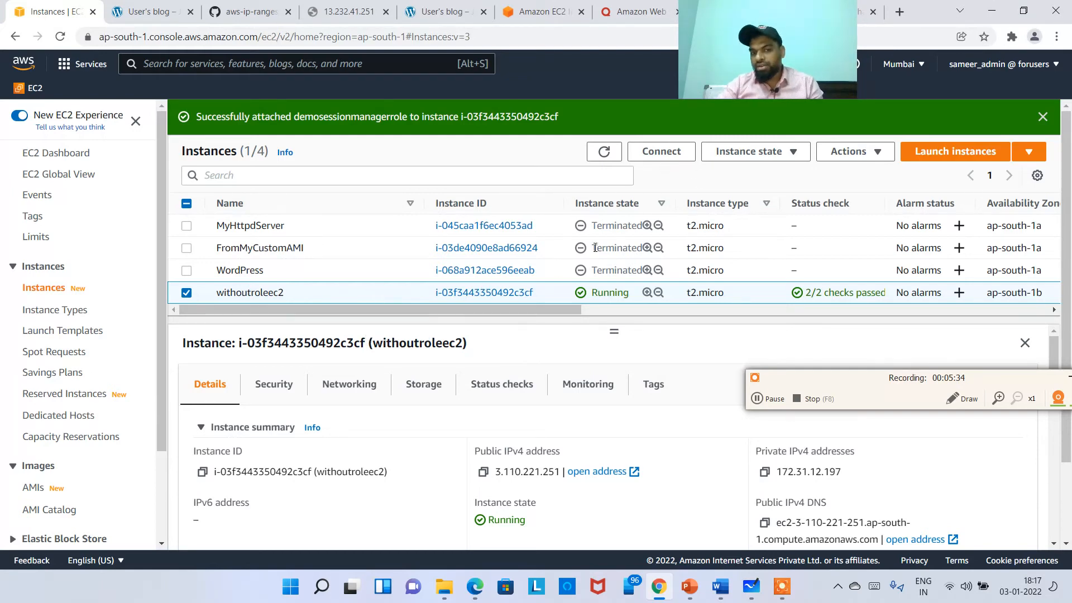
scroll(575, 497, "down", 3)
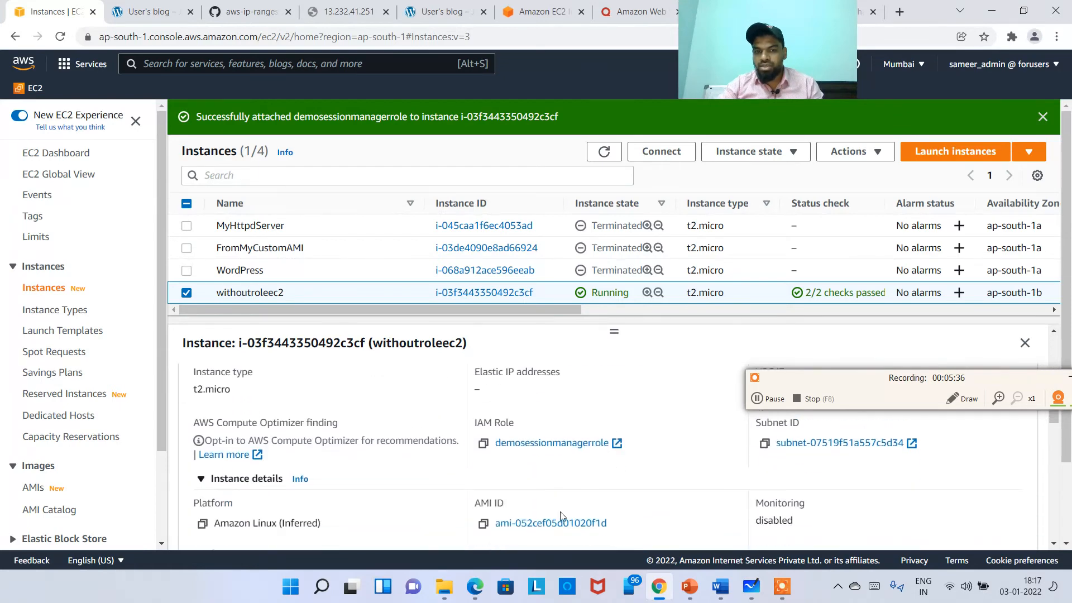
left_click_drag(669, 416, 606, 443)
left_click(605, 442)
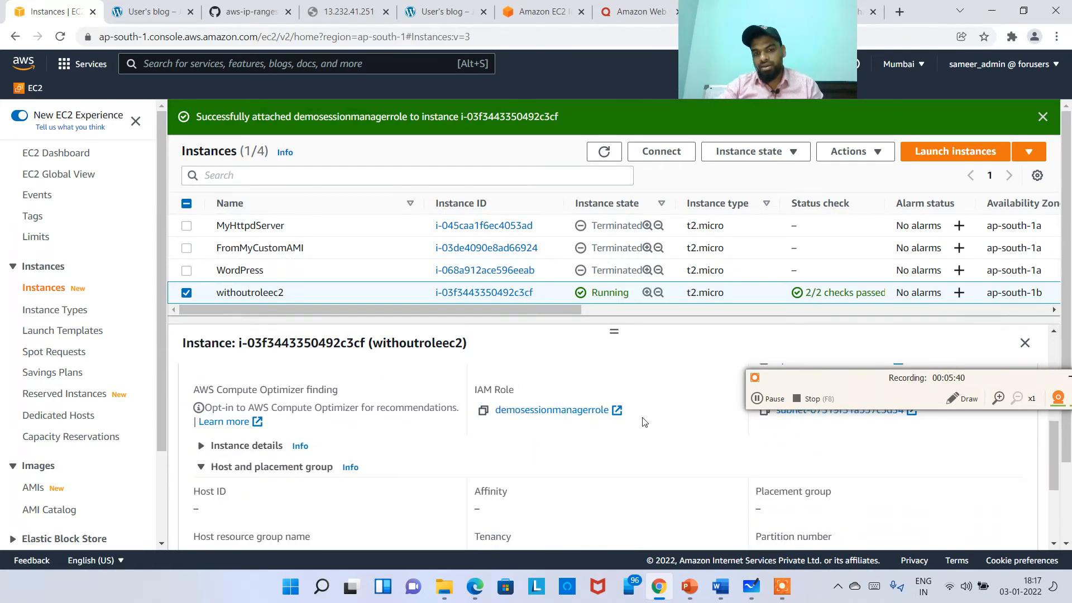
double_click(602, 409)
scroll(602, 413, "up", 3)
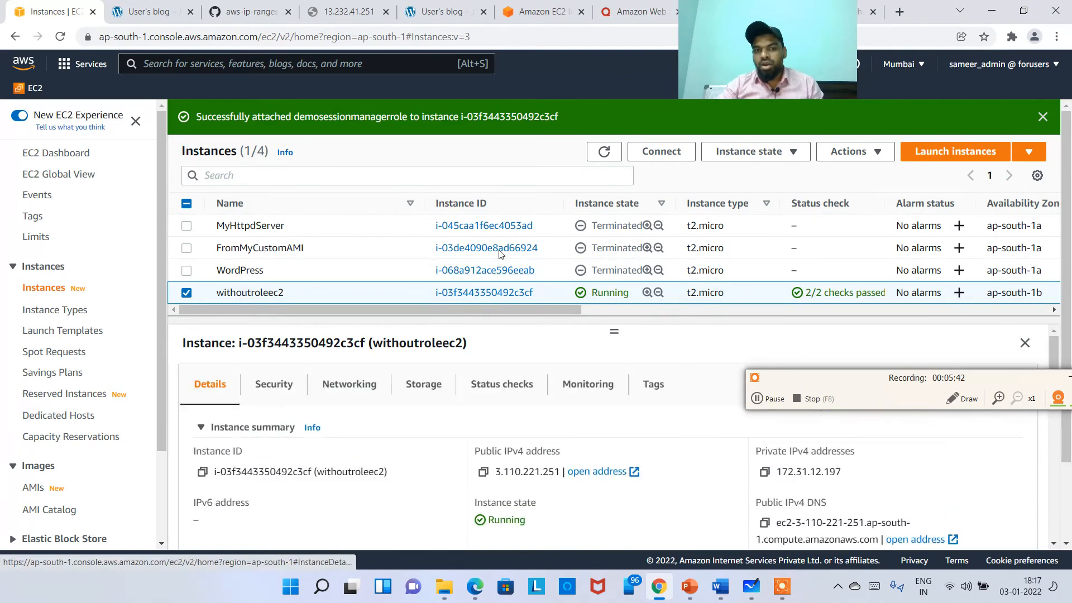
Step: Check whether Session Manager is available as a connection option for withoutroleec2, and return to the instances list
left_click(649, 156)
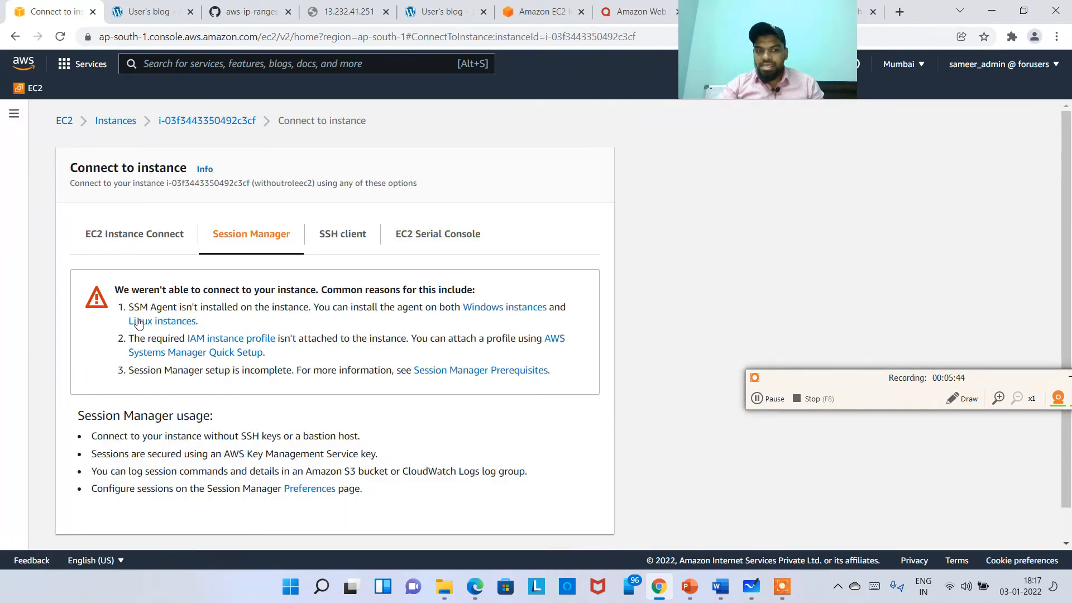
scroll(183, 367, "down", 1)
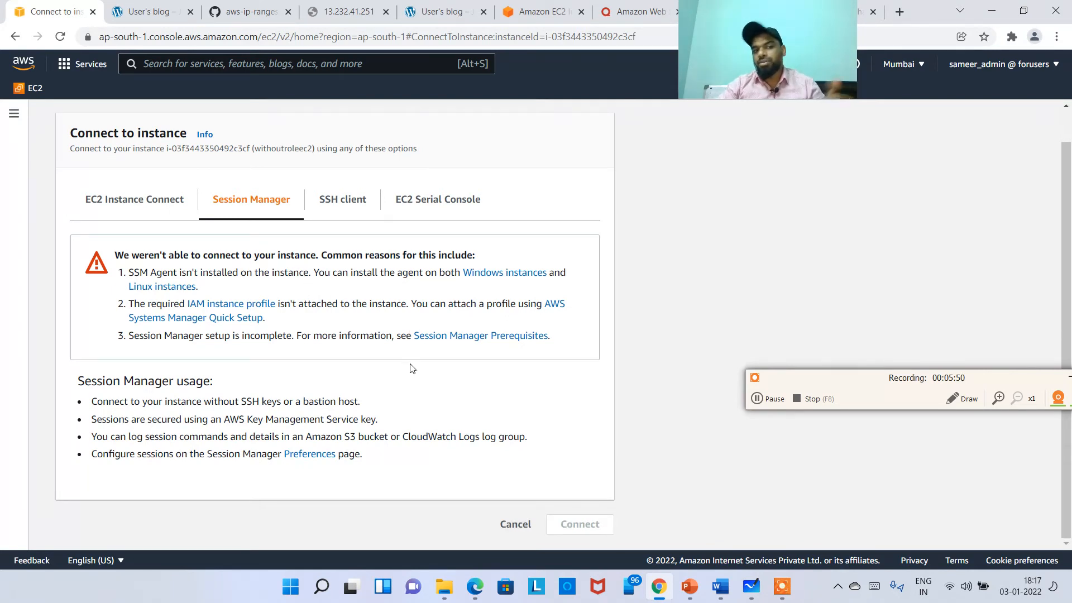
left_click(520, 528)
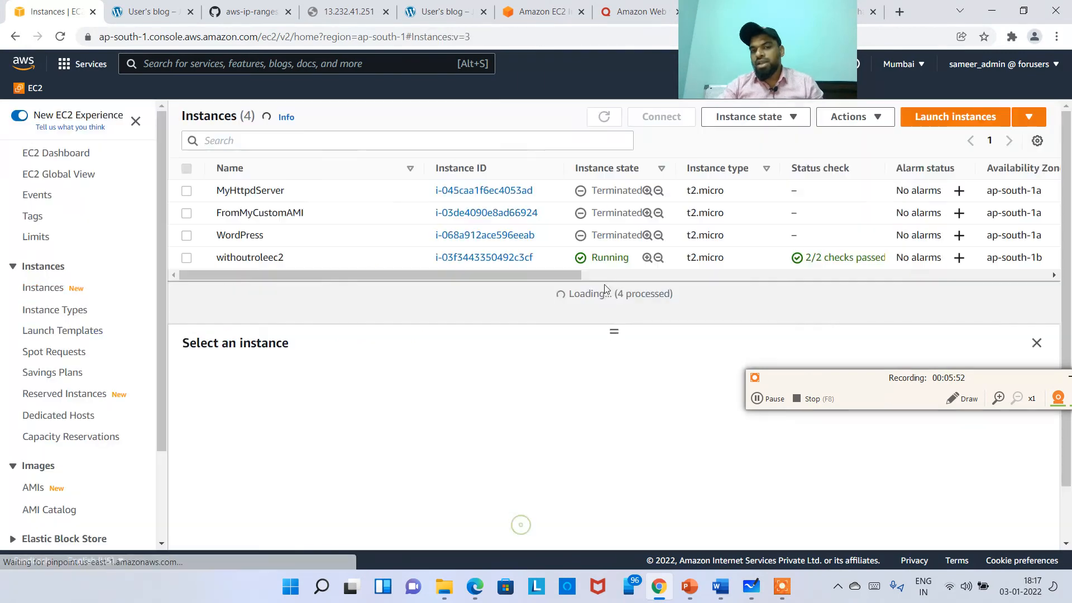
left_click(772, 399)
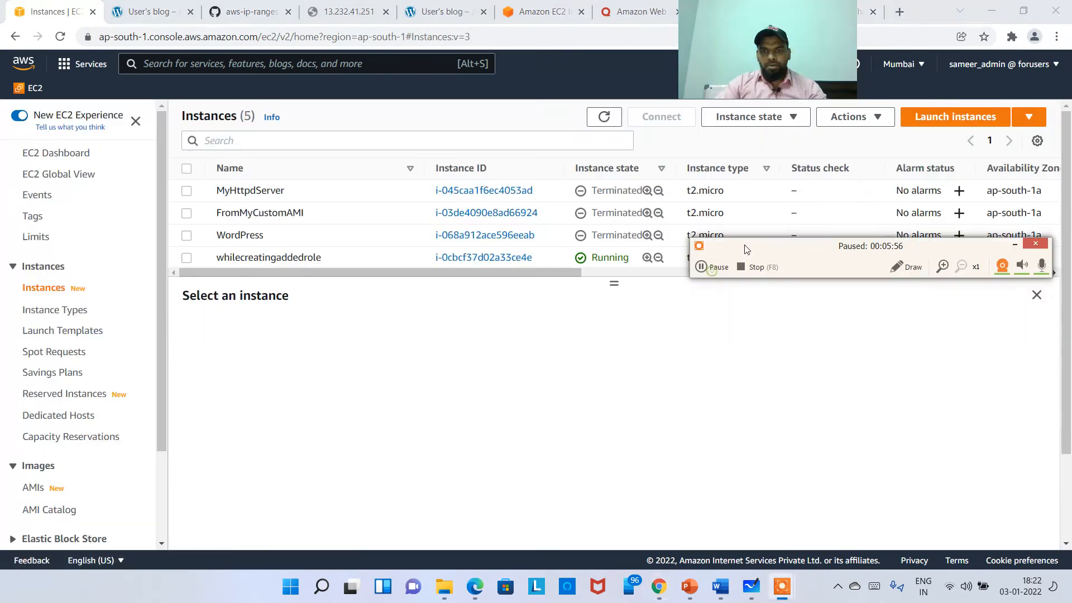
left_click_drag(749, 252, 854, 350)
Step: Connect to the whilecreatingaddedrole instance with Session Manager and switch to the root user with sudo su
left_click(393, 258)
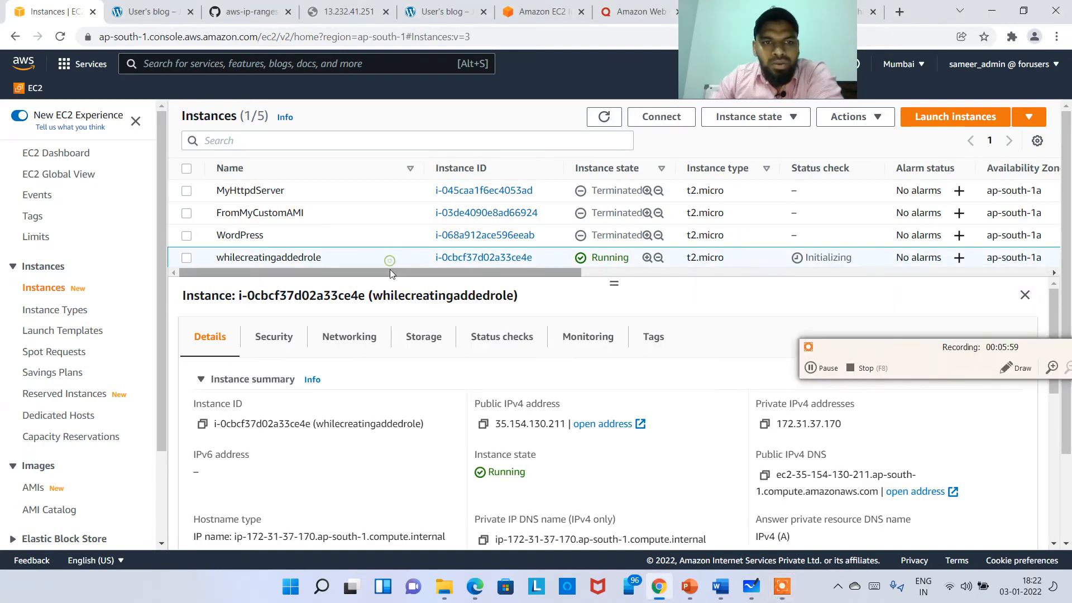
left_click(661, 118)
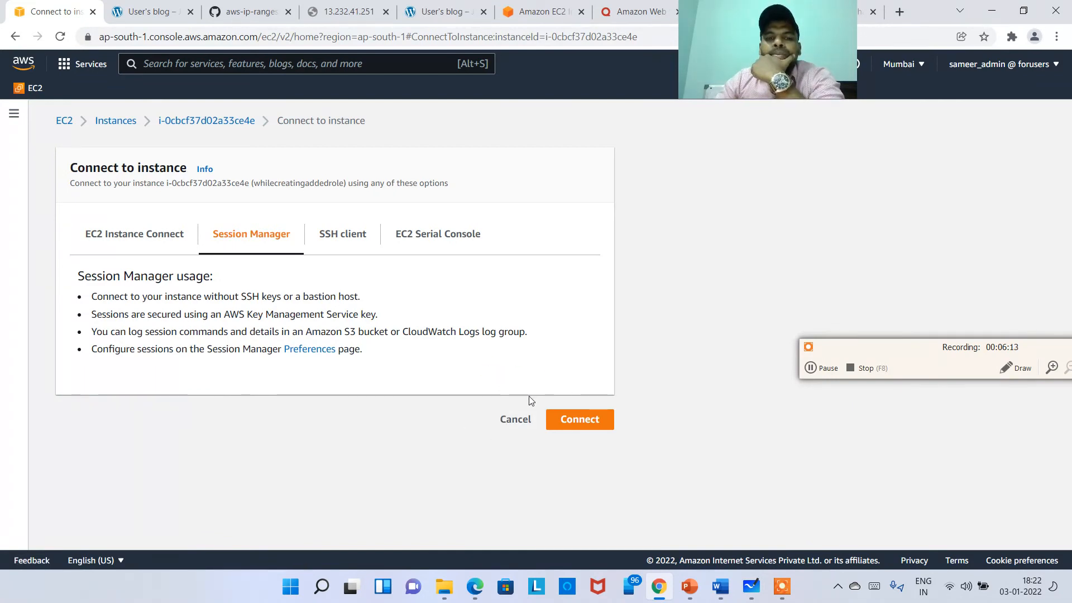
left_click(576, 420)
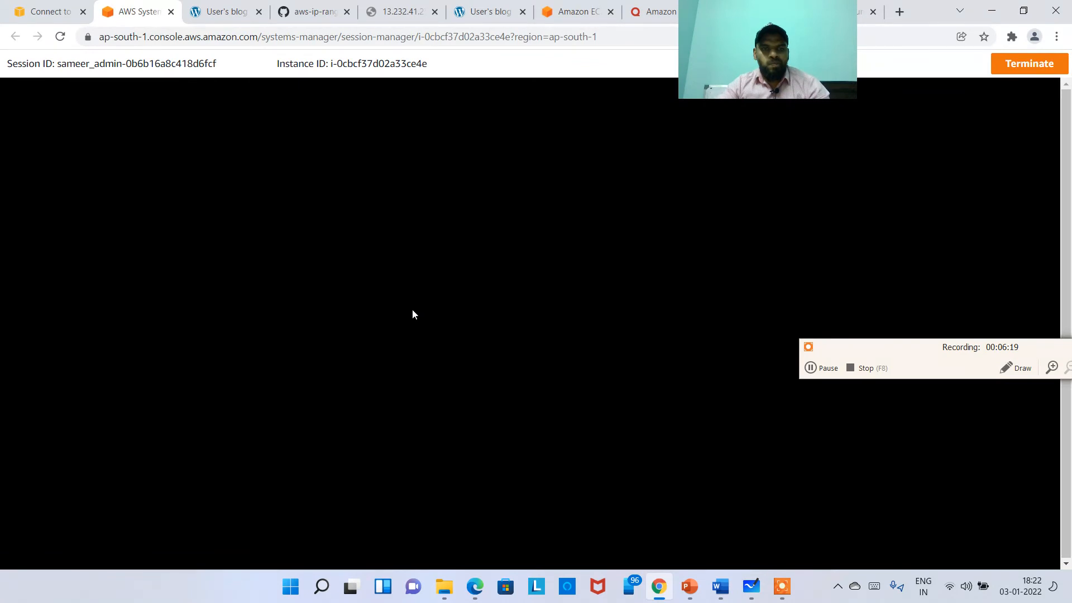
left_click(412, 310)
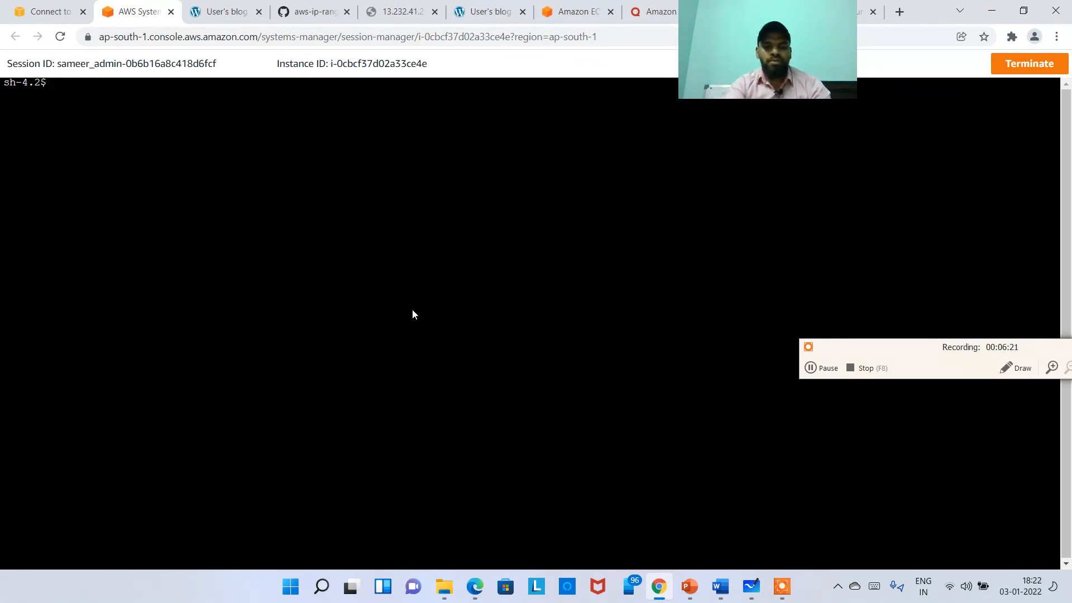
type("sudo su")
key("Return")
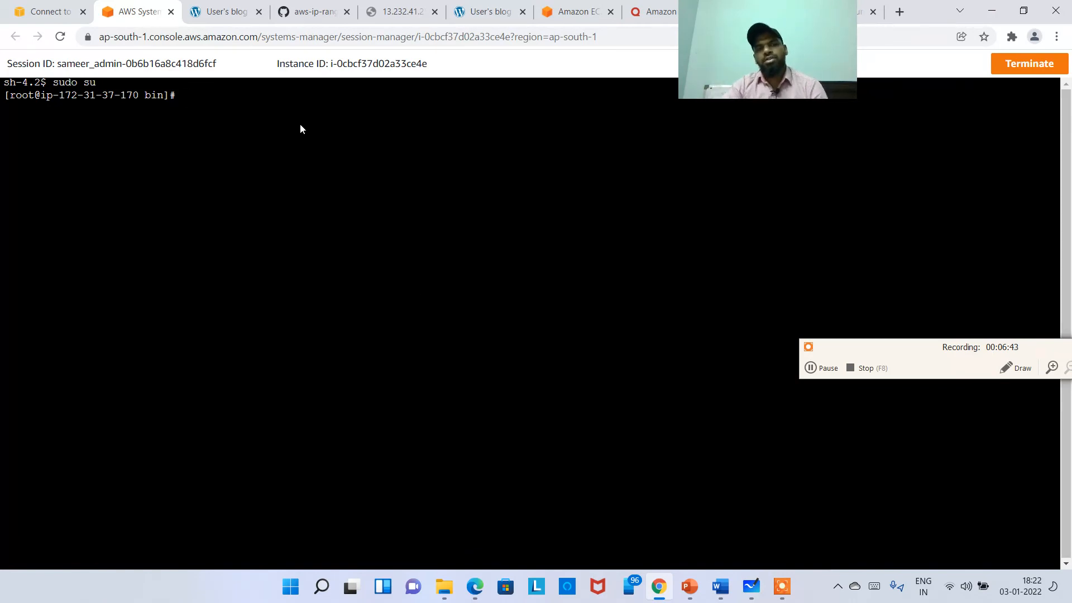
Step: Close the session and begin launching a free-tier Amazon Linux 2 Kernel 5.10 (64-bit x86) instance, continuing to its configuration details
left_click(171, 12)
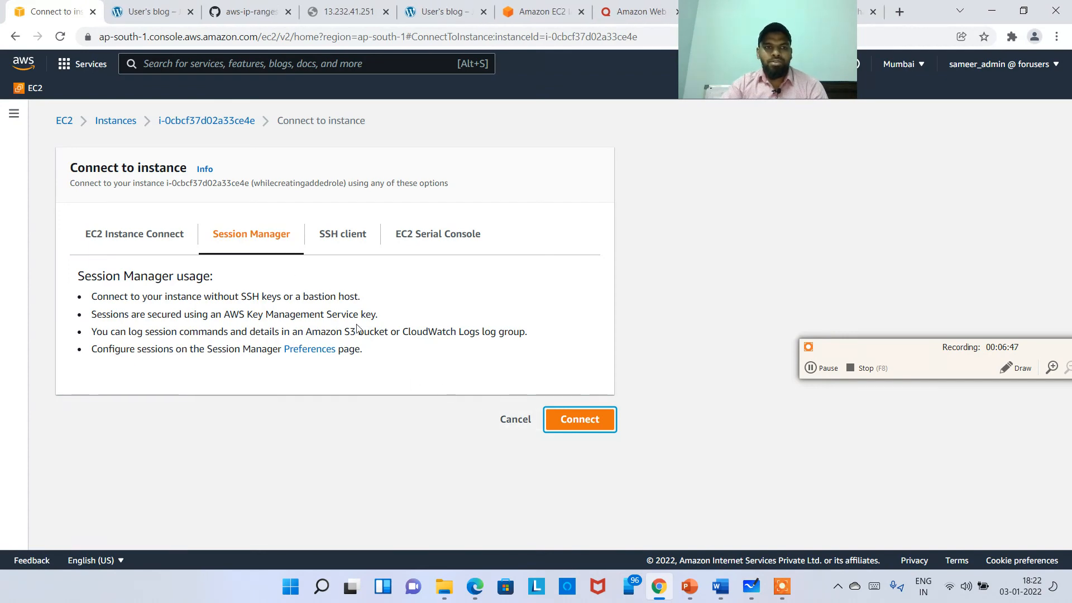
left_click(65, 122)
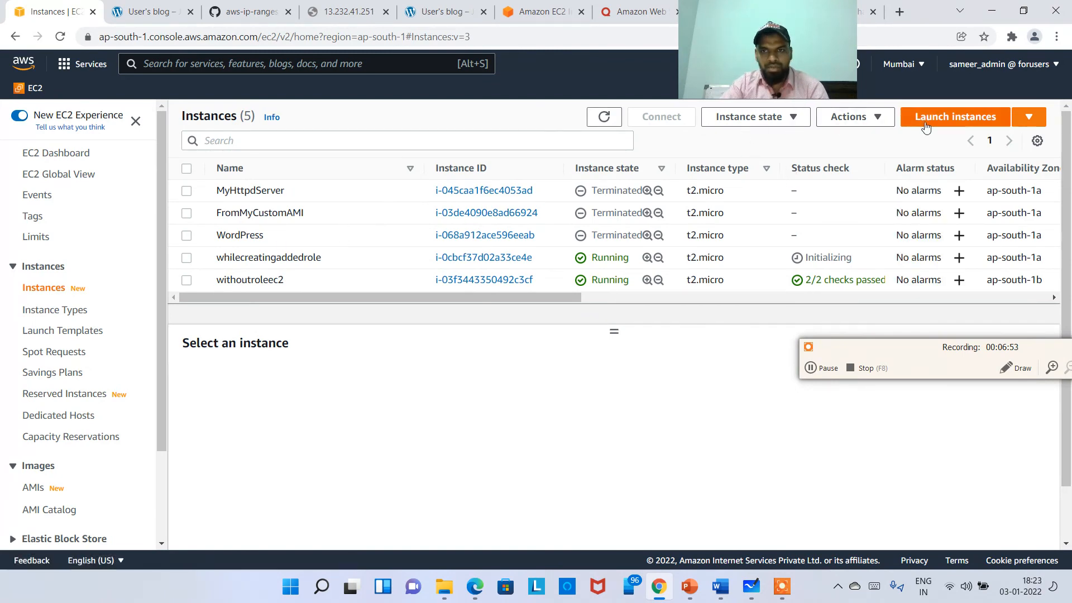
left_click(955, 116)
left_click(77, 378)
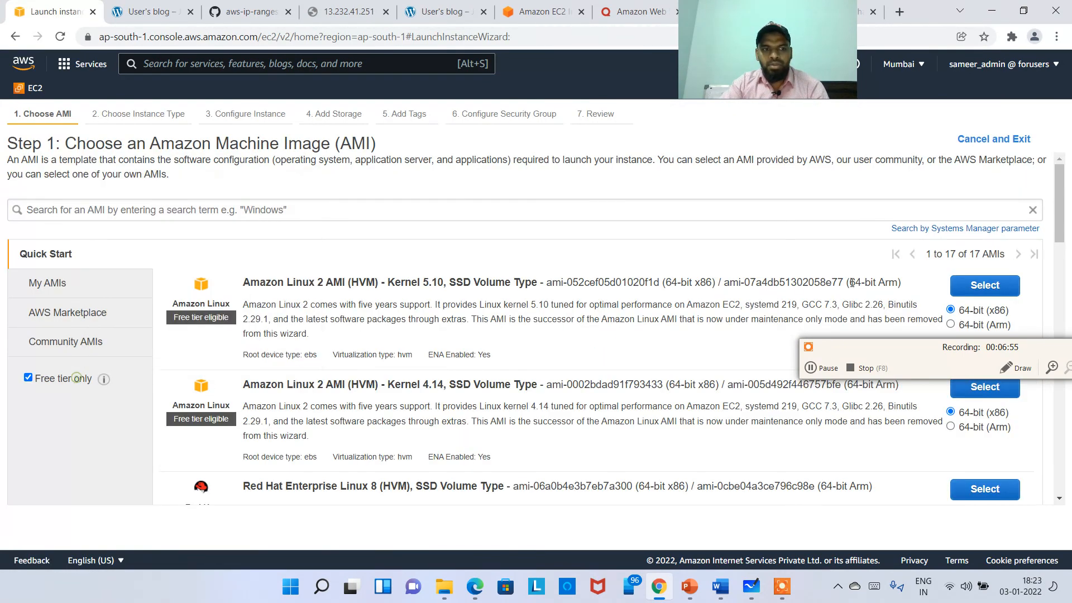
left_click(960, 287)
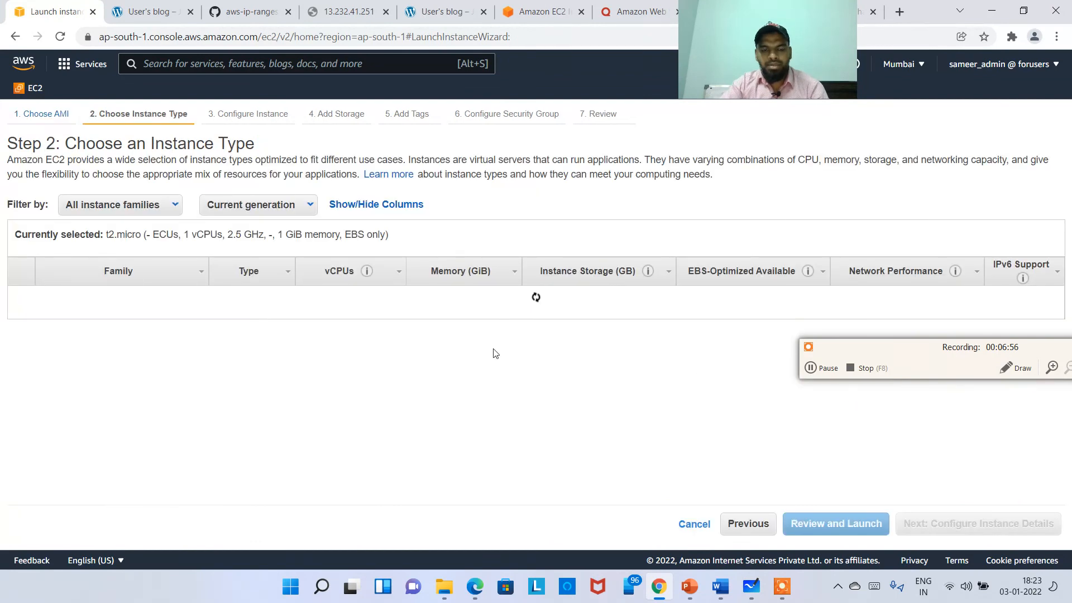
left_click(978, 523)
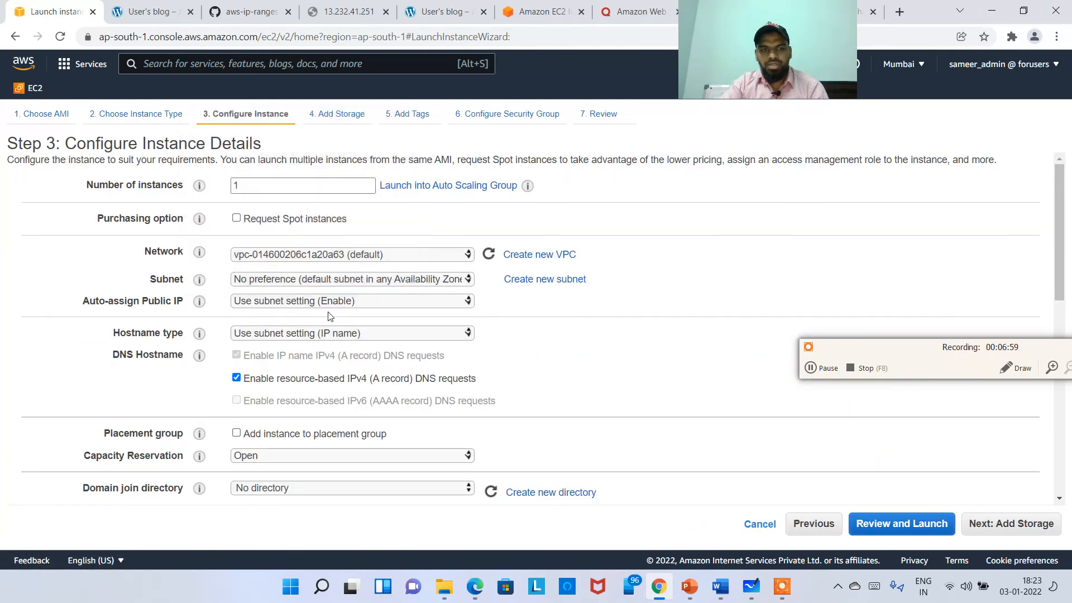
Step: Examine the IAM role choices offered in the new instance's configuration details without selecting one
scroll(329, 317, "down", 3)
left_click(256, 385)
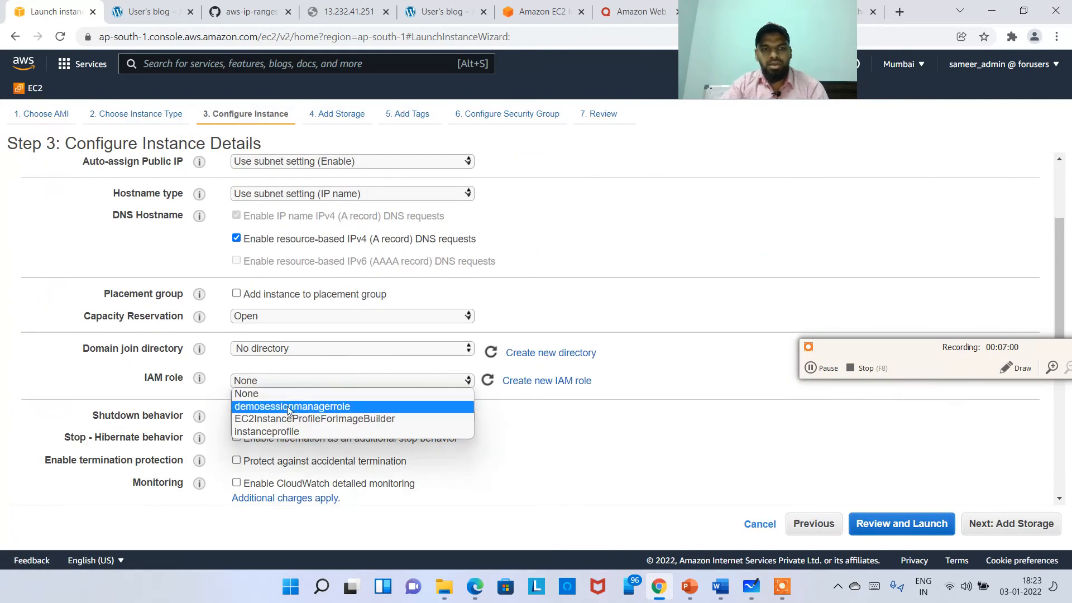
left_click(169, 390)
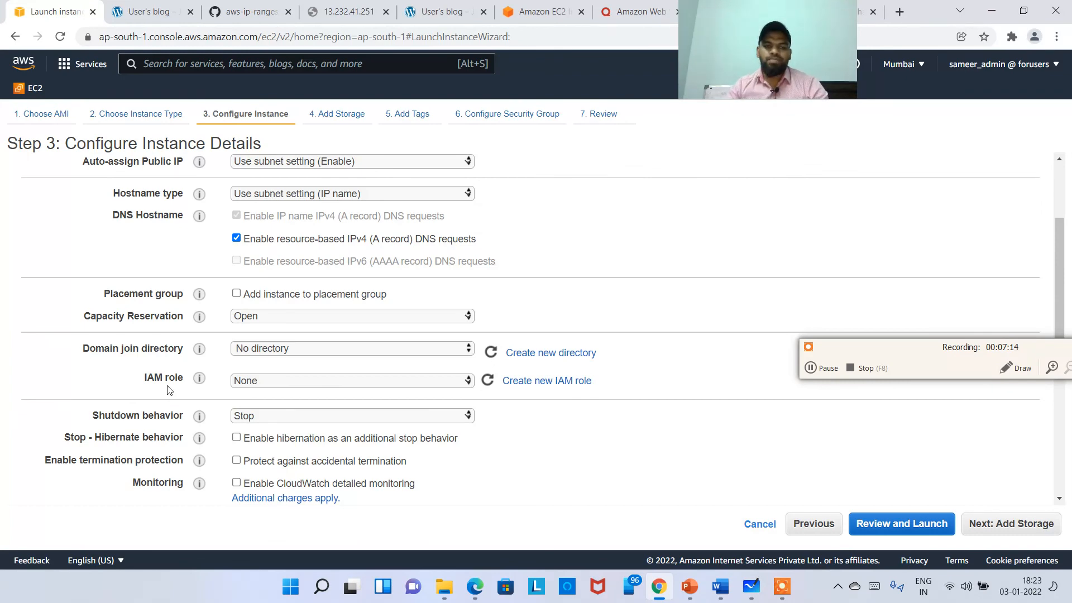
left_click_drag(745, 34, 787, 100)
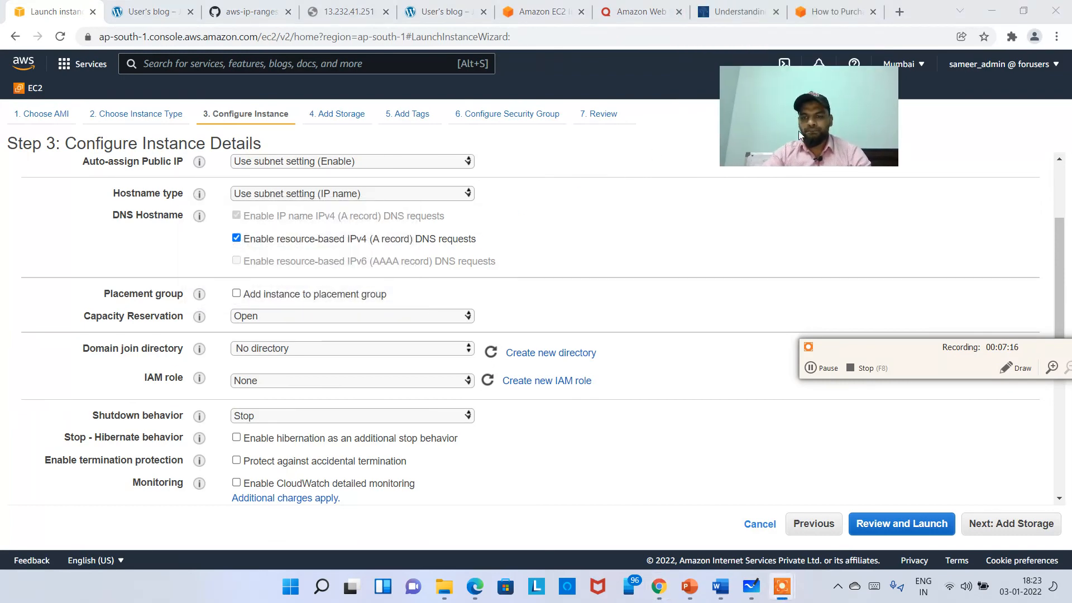